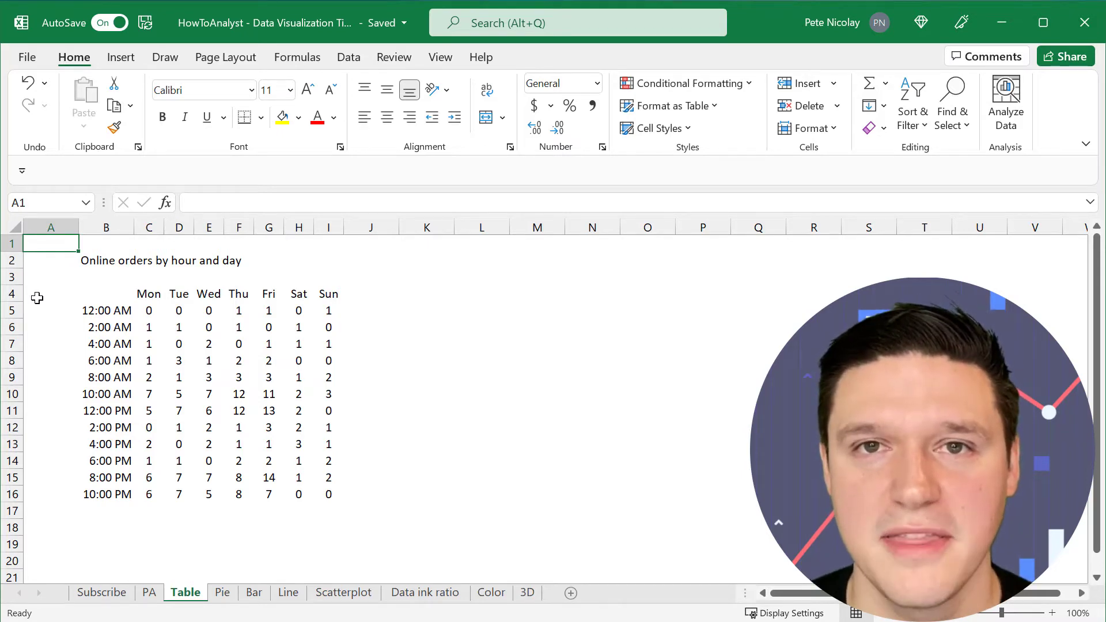
Apply the Green-Yellow color scale conditional formatting to the order counts in C5:I16.
{"action": "left_click_drag", "start_coordinate": [148, 311], "coordinate": [333, 494]}
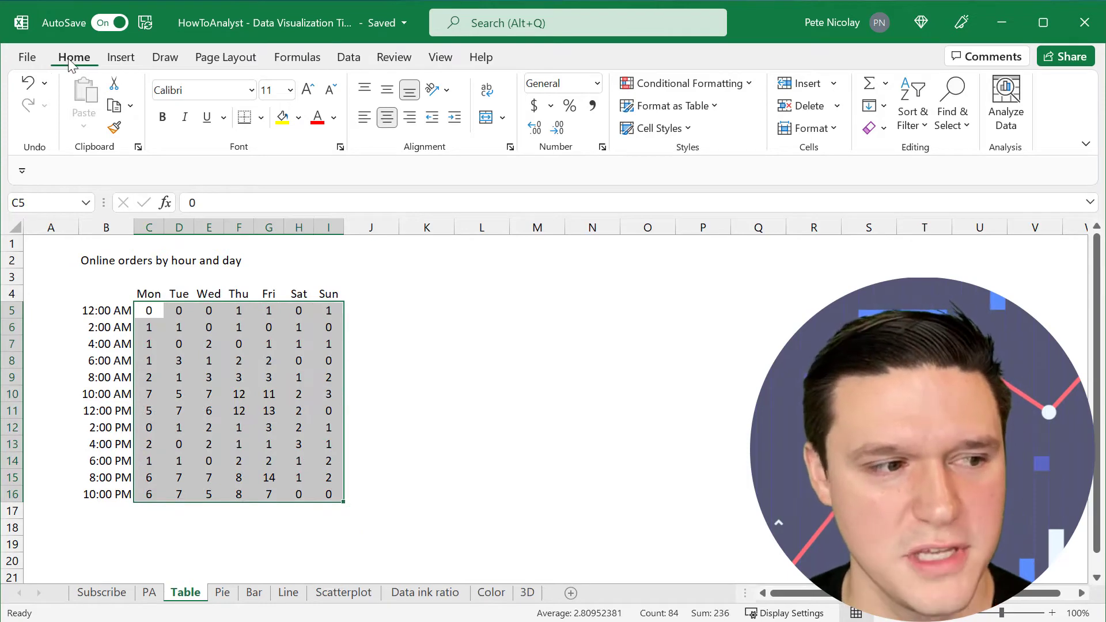
{"action": "left_click", "coordinate": [711, 86]}
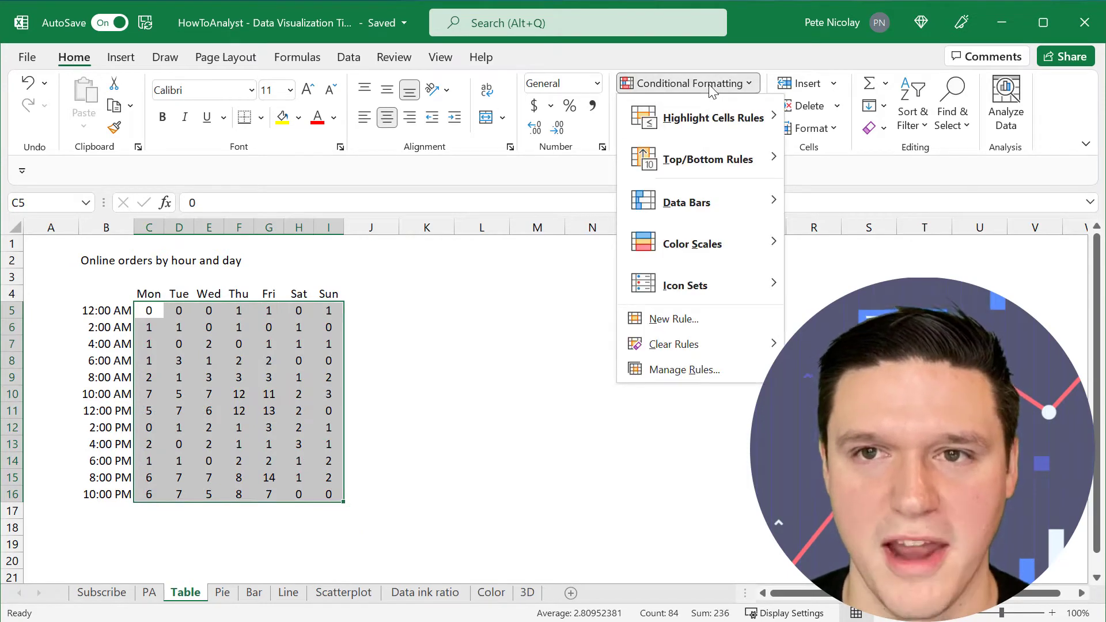
{"action": "mouse_move", "coordinate": [752, 240]}
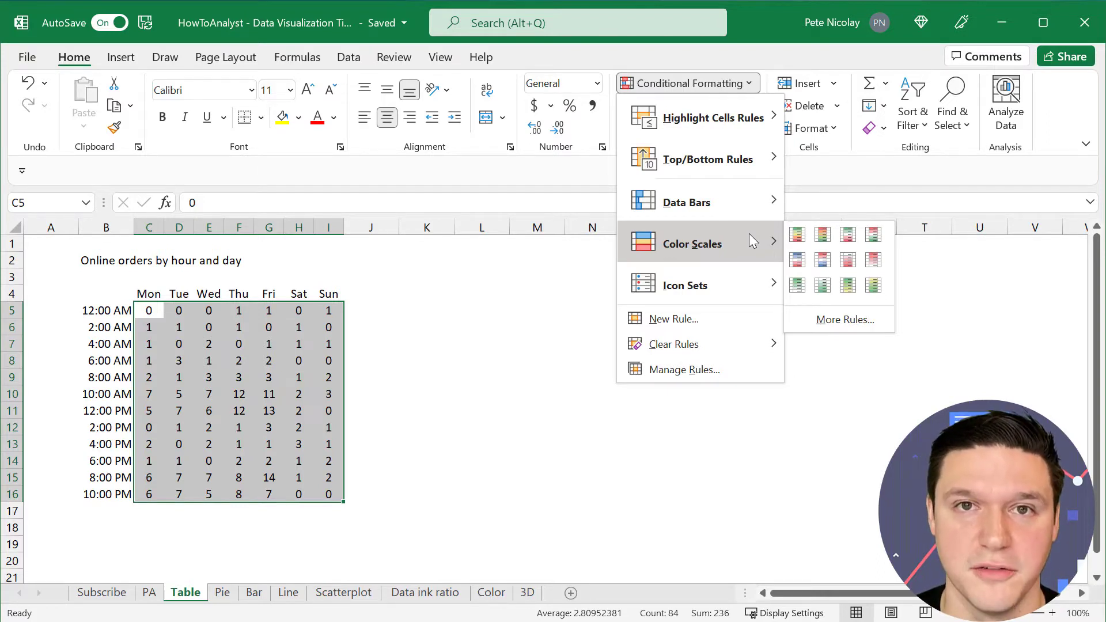
{"action": "left_click", "coordinate": [845, 286]}
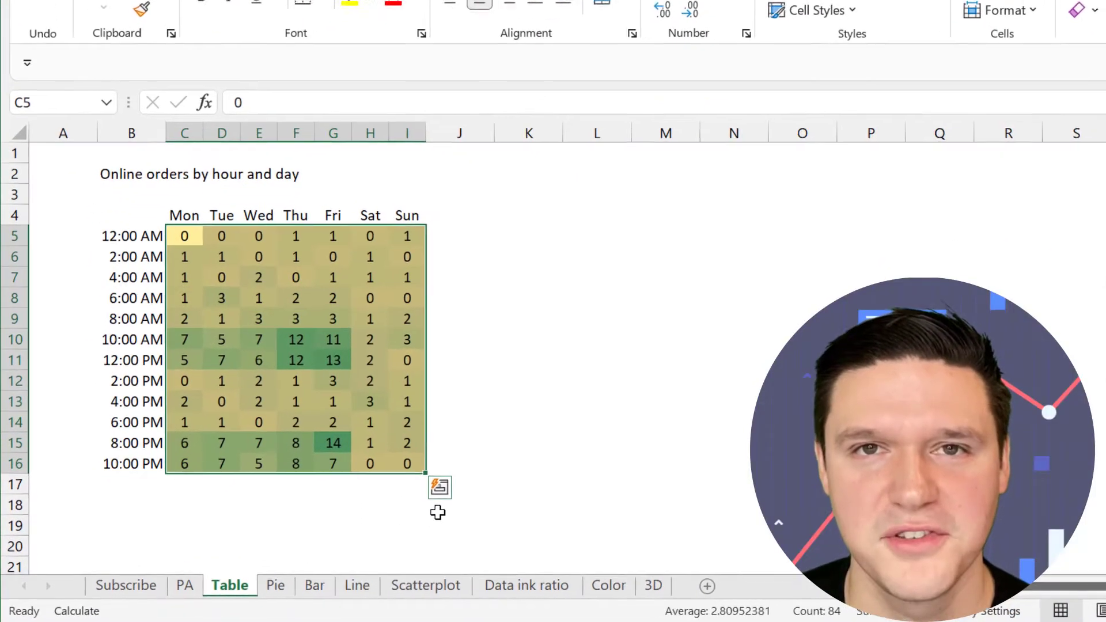
{"action": "key", "text": "Up"}
{"action": "key", "text": "Left"}
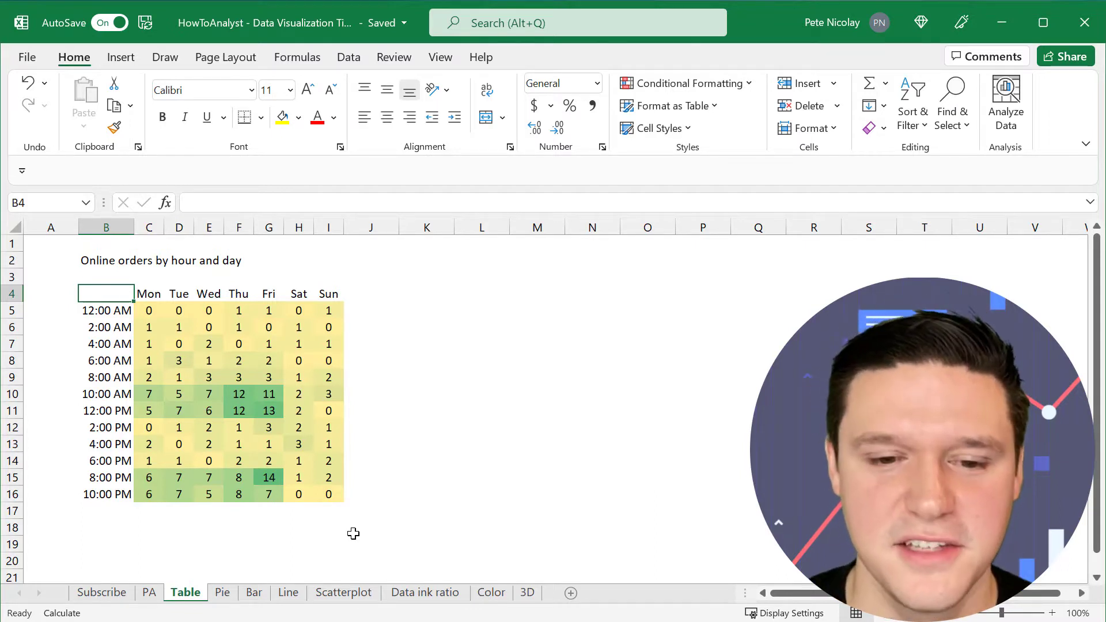
Sum each hour's orders in column K, starting with an AutoSum in K5 and filling it down to K16.
{"action": "left_click", "coordinate": [411, 295]}
{"action": "left_click", "coordinate": [417, 312]}
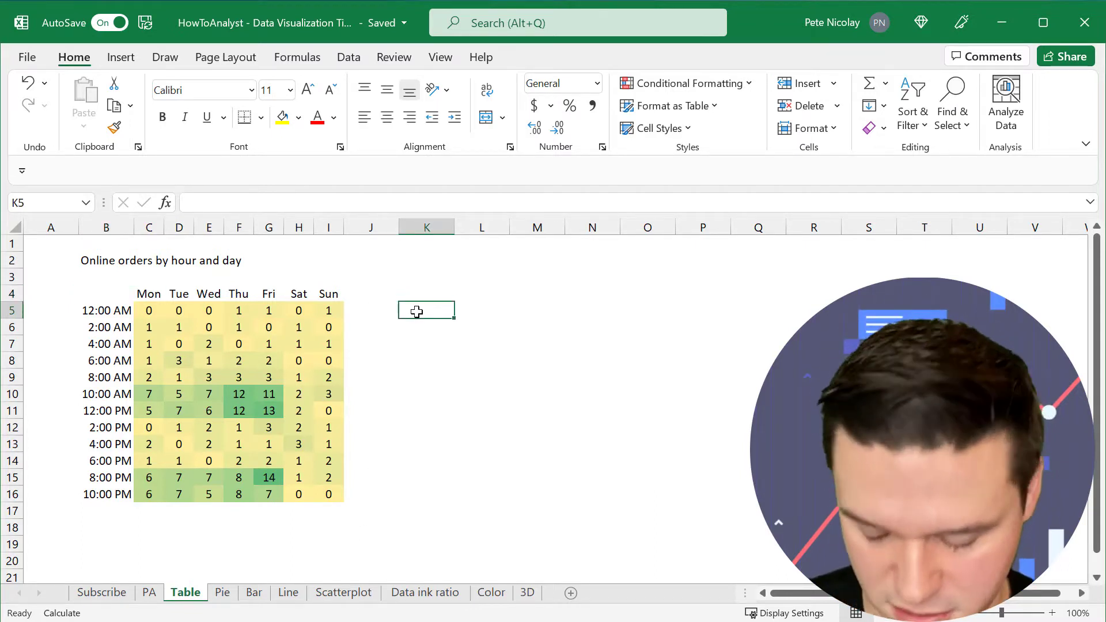
{"action": "key", "text": "alt+equal"}
{"action": "key", "text": "Return"}
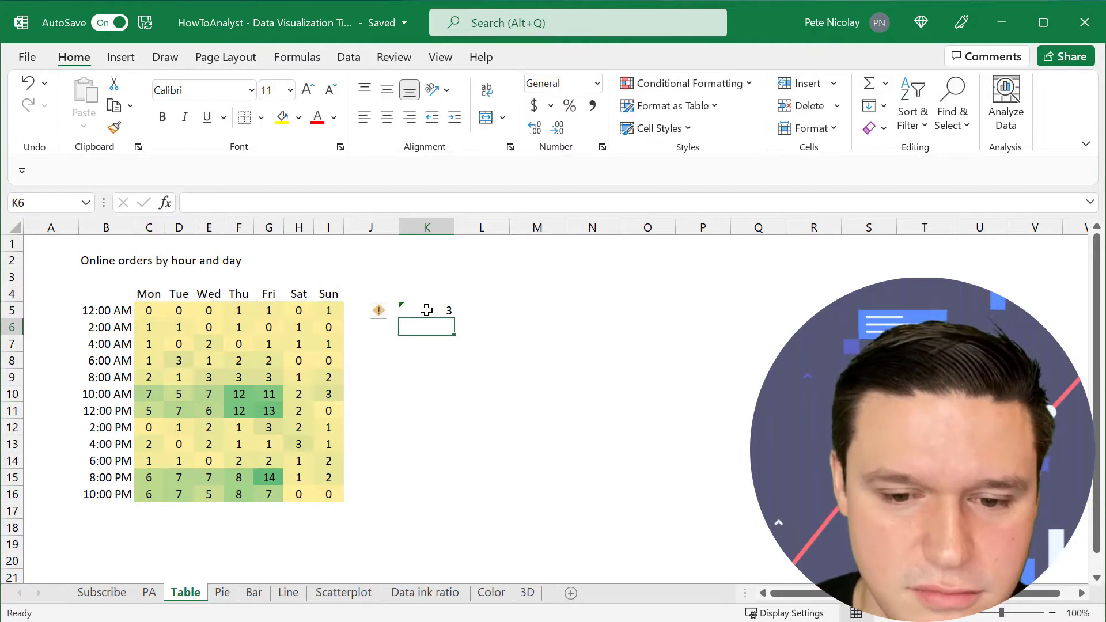
{"action": "left_click", "coordinate": [426, 310]}
{"action": "left_click_drag", "start_coordinate": [454, 317], "coordinate": [449, 497]}
Sum each day's orders in row 18, with =SUM(C5:C17) in C18 filled across to I18.
{"action": "left_click", "coordinate": [148, 532]}
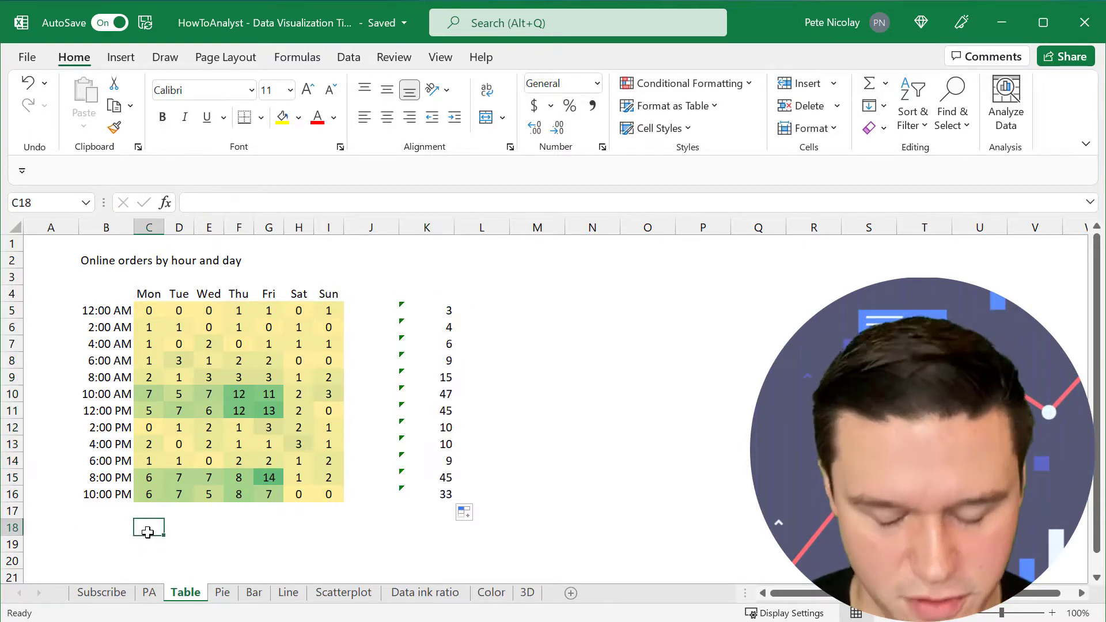
{"action": "key", "text": "alt+equal"}
{"action": "key", "text": "ctrl+Return"}
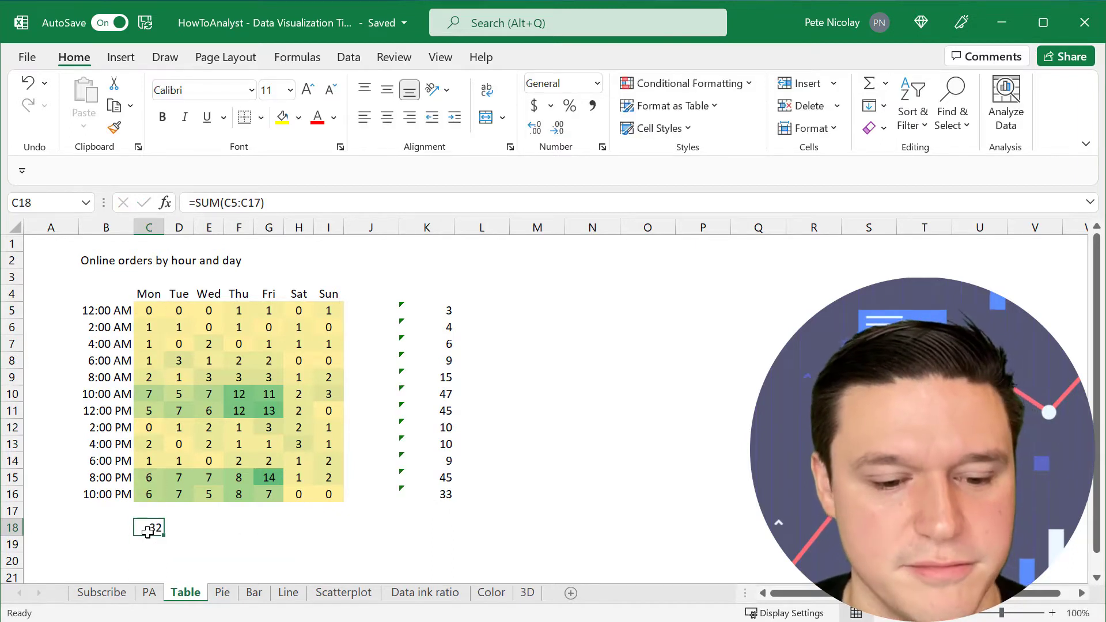
{"action": "left_click_drag", "start_coordinate": [166, 535], "coordinate": [248, 534]}
{"action": "mouse_move", "coordinate": [329, 533]}
{"action": "left_mouse_down"}
{"action": "mouse_move", "coordinate": [346, 538]}
{"action": "mouse_move", "coordinate": [336, 536]}
{"action": "left_mouse_up"}
Insert a 2-D clustered bar chart from the hour labels in B5:B16 and the hourly totals in K5:K16.
{"action": "left_click", "coordinate": [427, 311]}
{"action": "left_click_drag", "start_coordinate": [112, 312], "coordinate": [110, 495]}
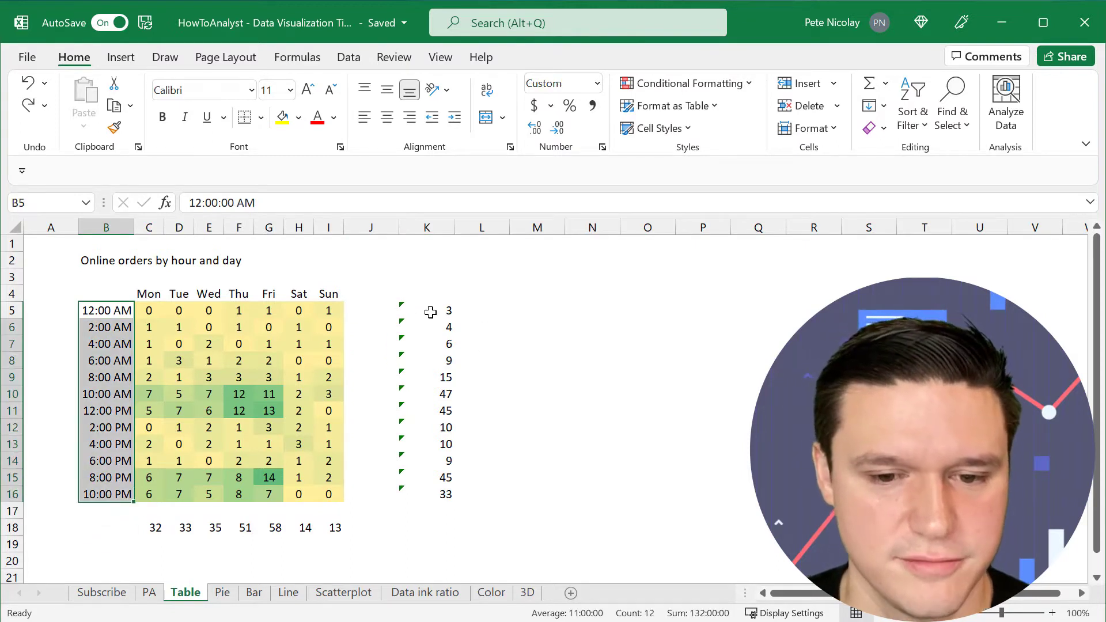
{"action": "left_click_drag", "start_coordinate": [427, 312], "coordinate": [424, 488]}
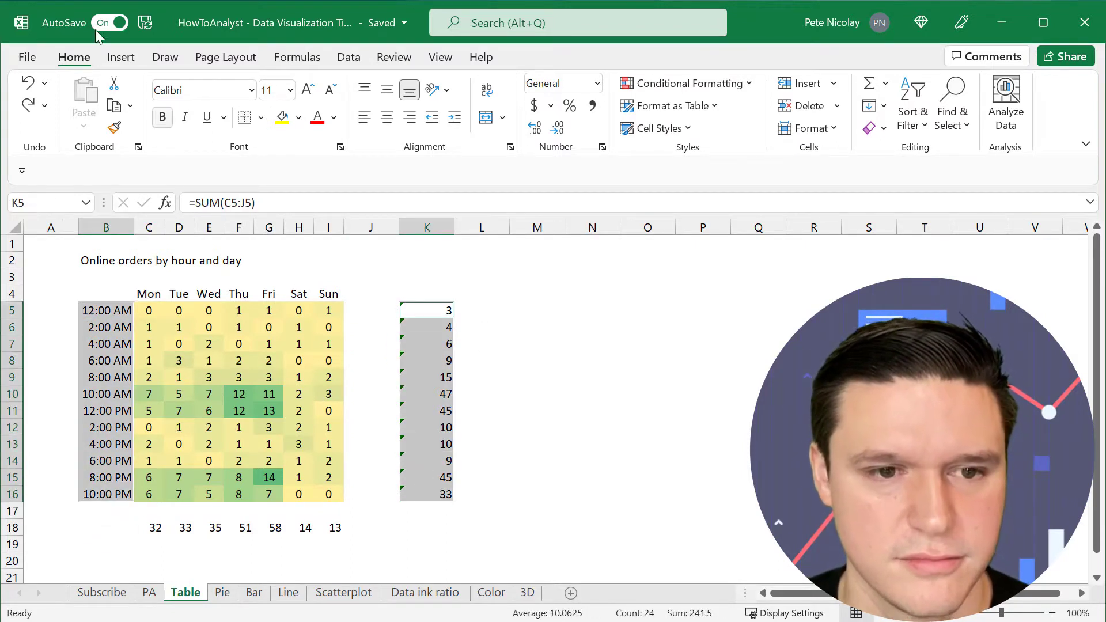
{"action": "left_click", "coordinate": [121, 57]}
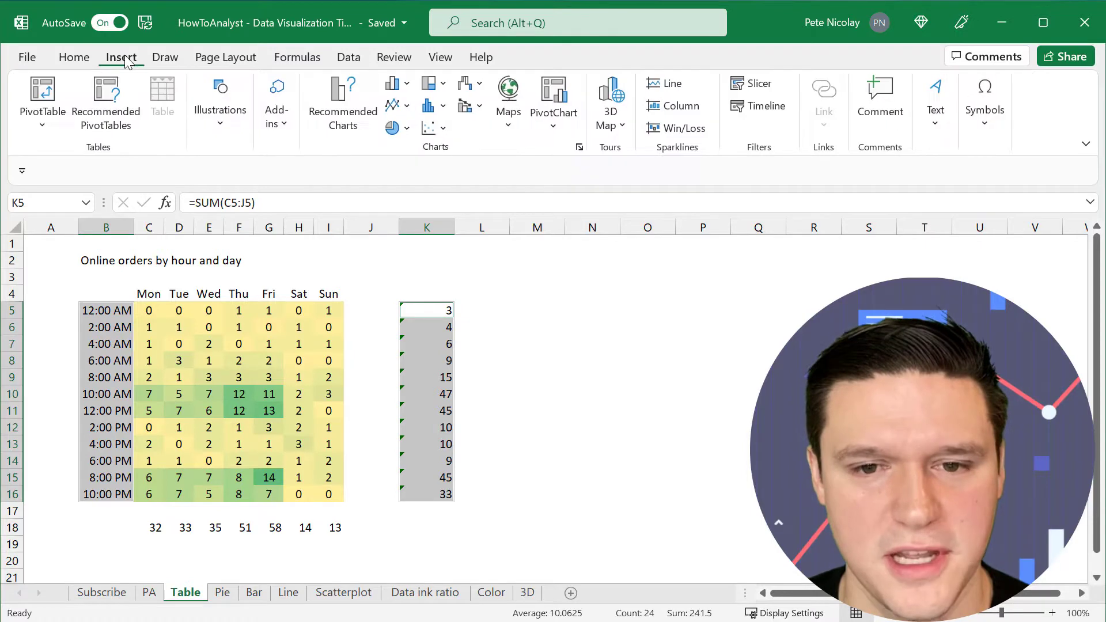
{"action": "left_click", "coordinate": [398, 84]}
{"action": "left_click", "coordinate": [416, 322]}
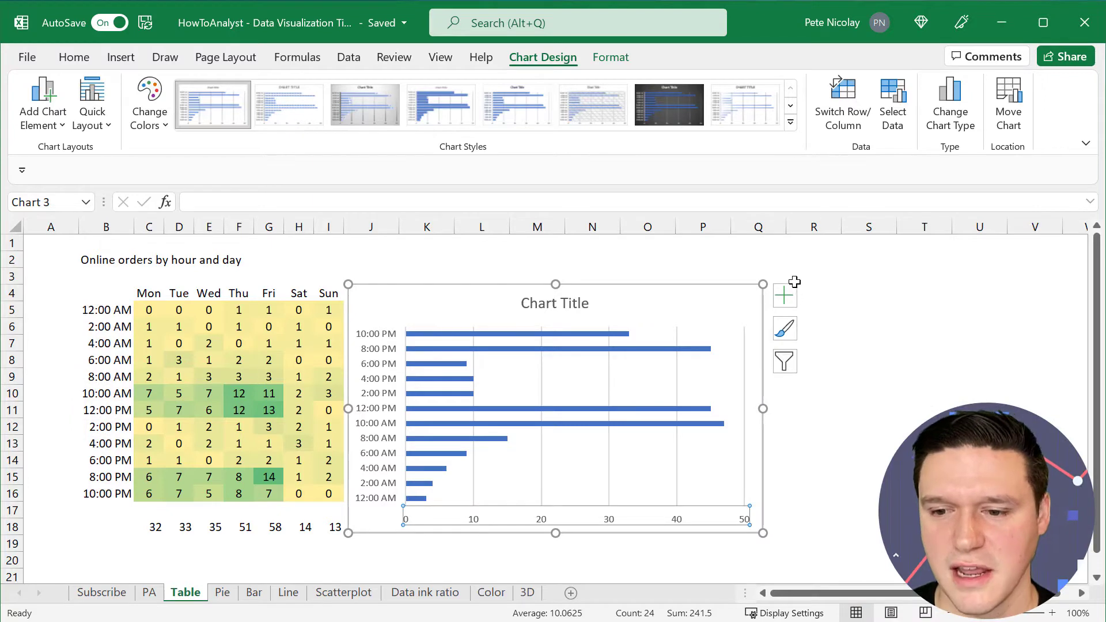
Set the bar chart's vertical category axis to show categories in reverse order.
{"action": "left_click", "coordinate": [785, 296]}
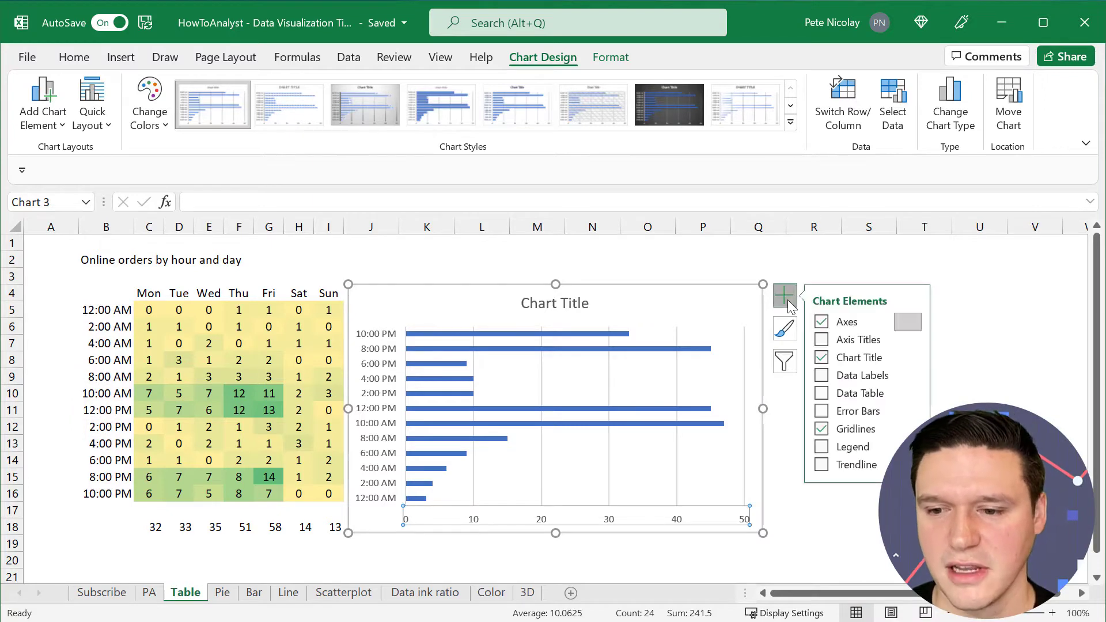
{"action": "left_click", "coordinate": [912, 324]}
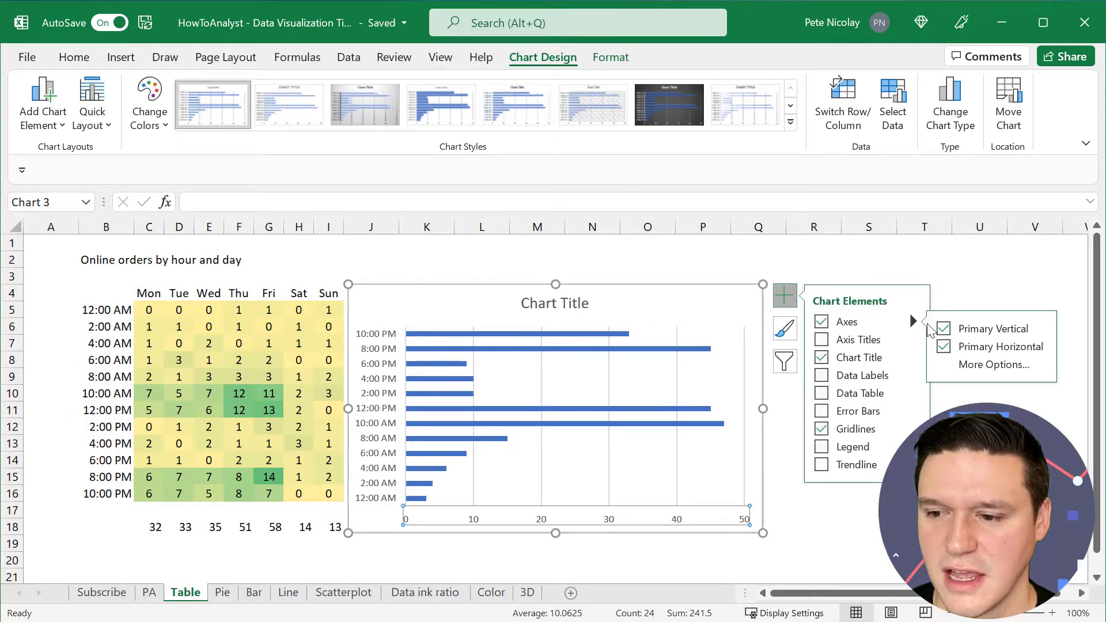
{"action": "left_click", "coordinate": [989, 364]}
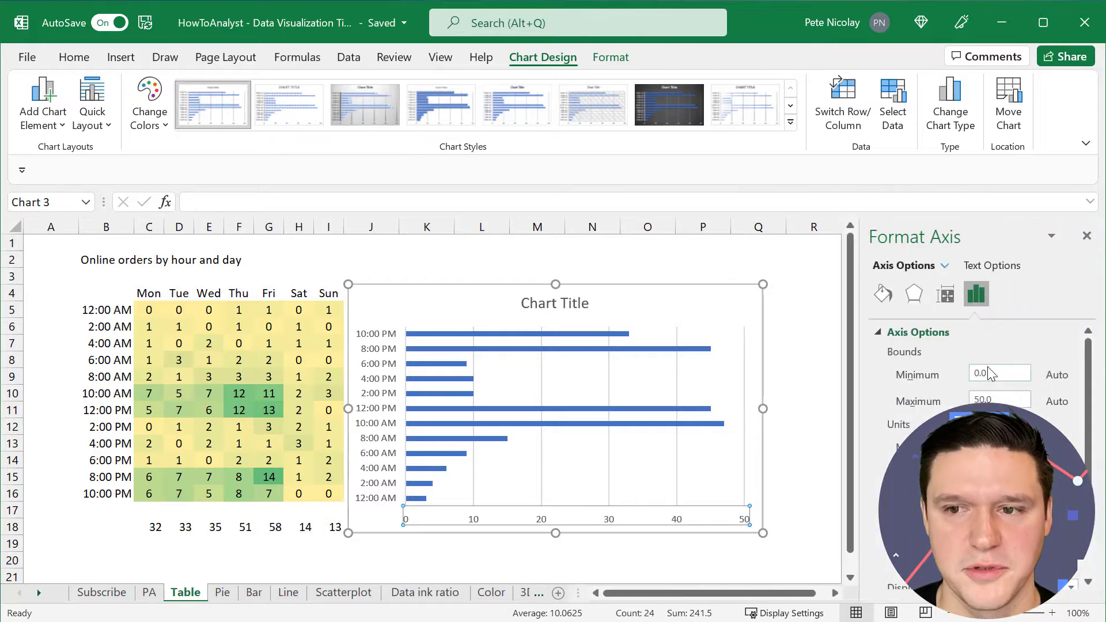
{"action": "left_click", "coordinate": [945, 266]}
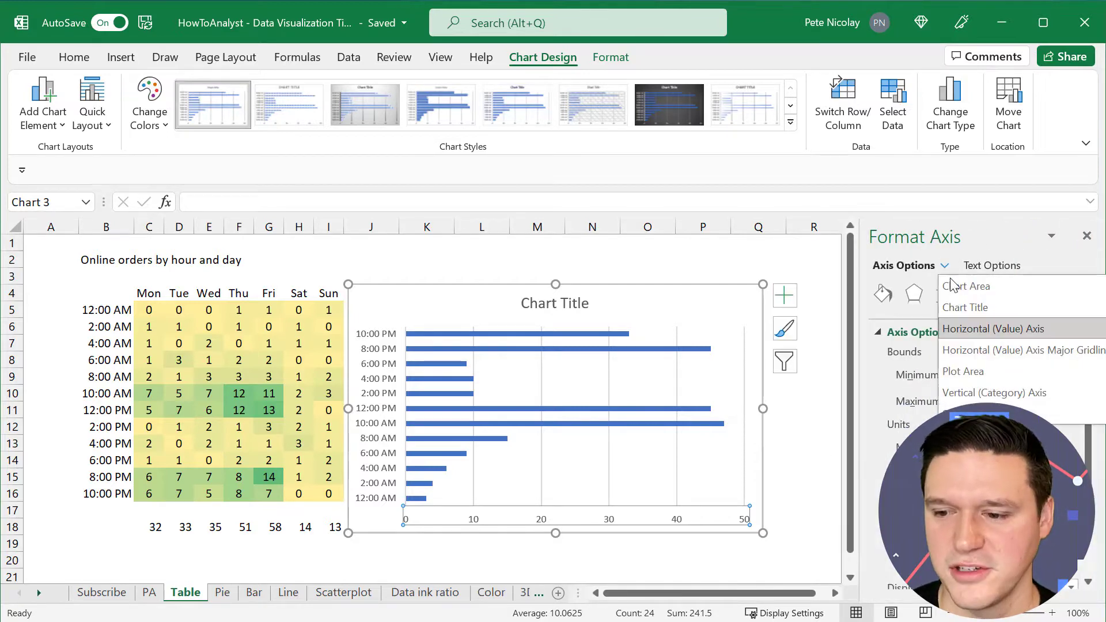
{"action": "left_click", "coordinate": [978, 391]}
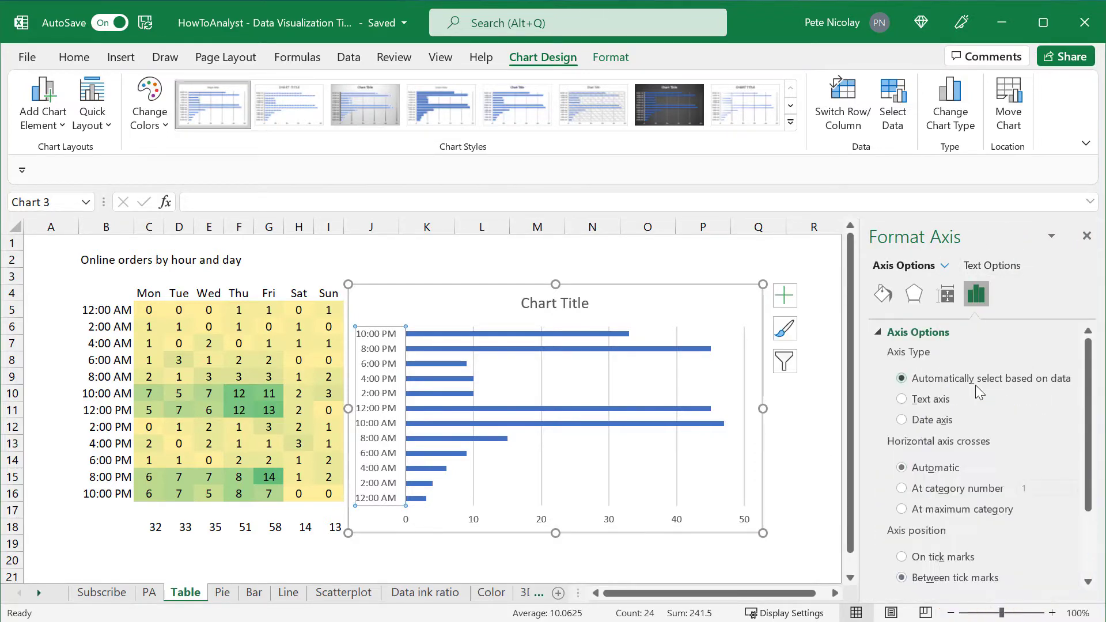
{"action": "scroll", "coordinate": [916, 353], "scroll_direction": "down", "scroll_amount": 2}
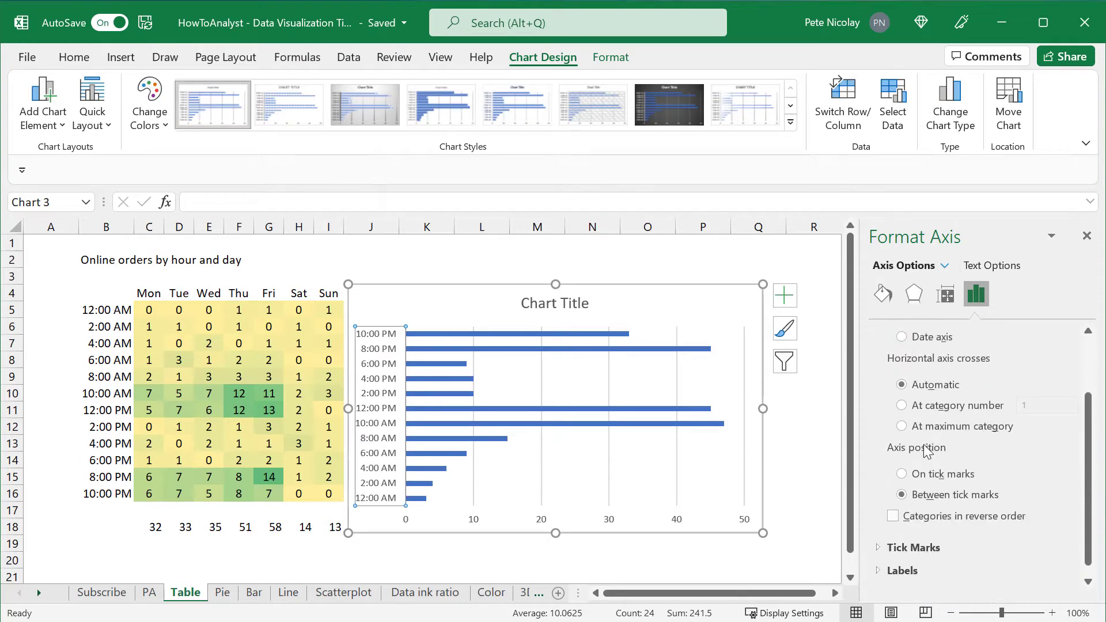
{"action": "left_click", "coordinate": [893, 517]}
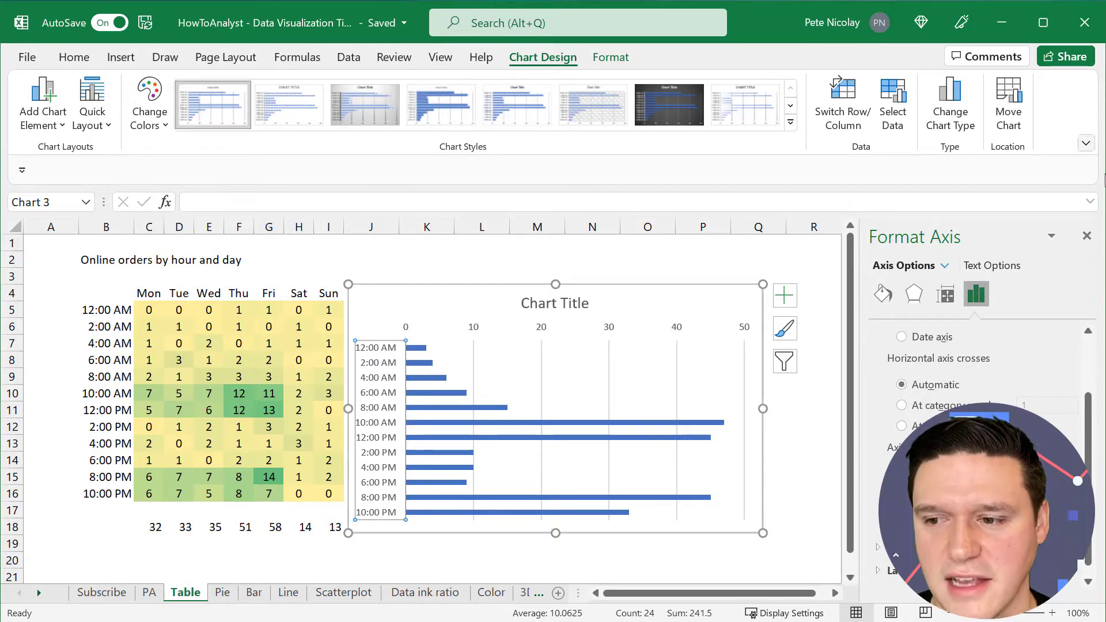
{"action": "left_click", "coordinate": [1087, 236]}
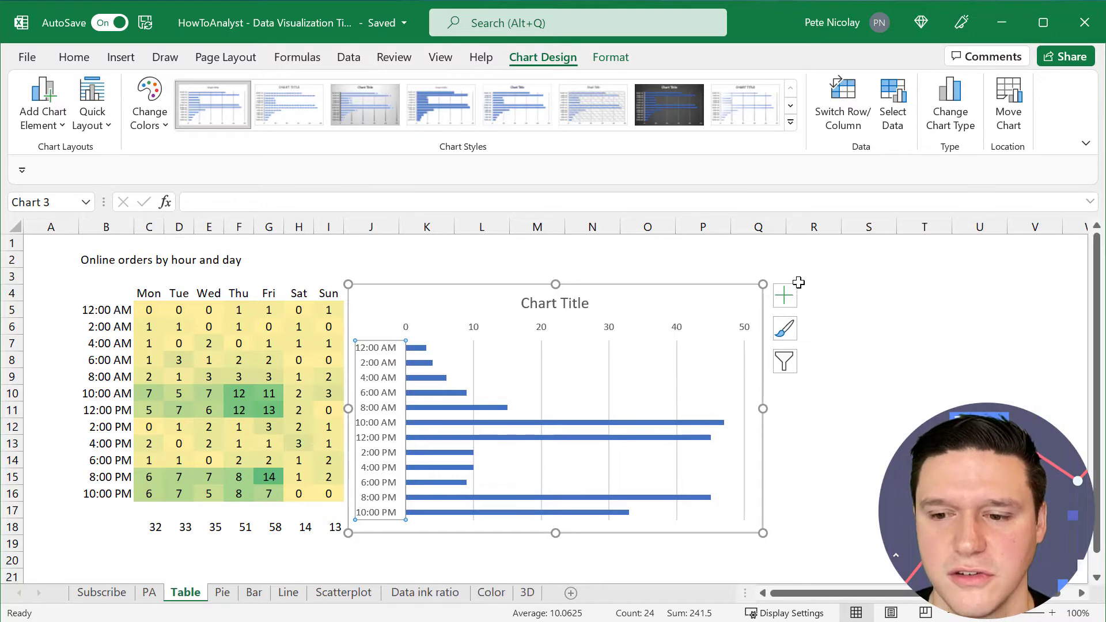
Remove the axes, chart title and gridlines from the hourly bar chart.
{"action": "left_click", "coordinate": [795, 300]}
{"action": "left_click", "coordinate": [821, 322]}
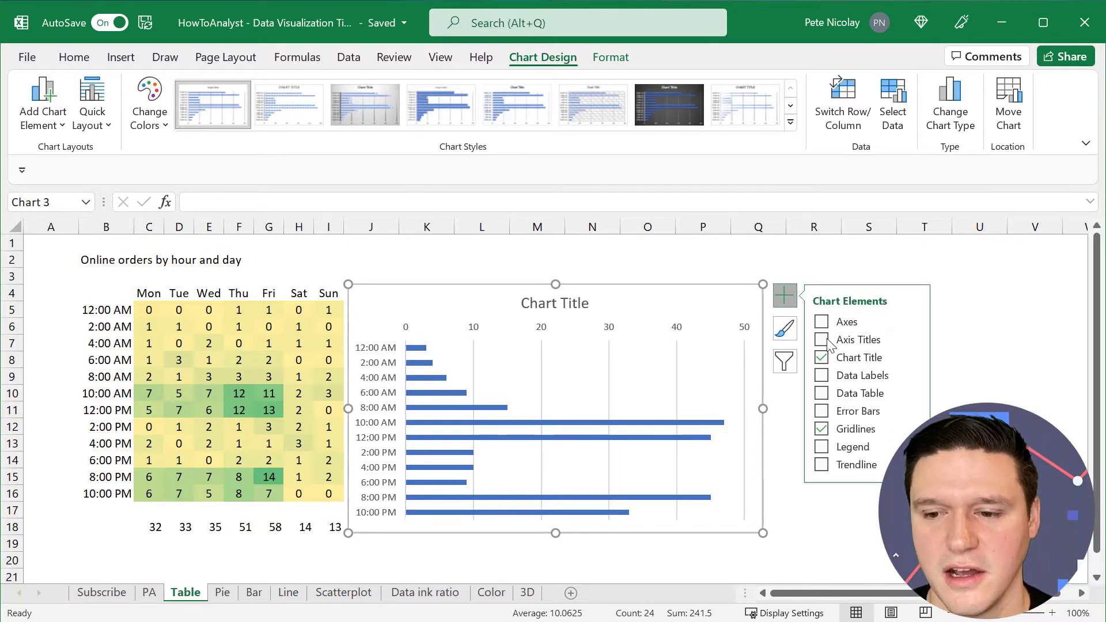
{"action": "left_click", "coordinate": [821, 357]}
{"action": "left_click", "coordinate": [821, 429]}
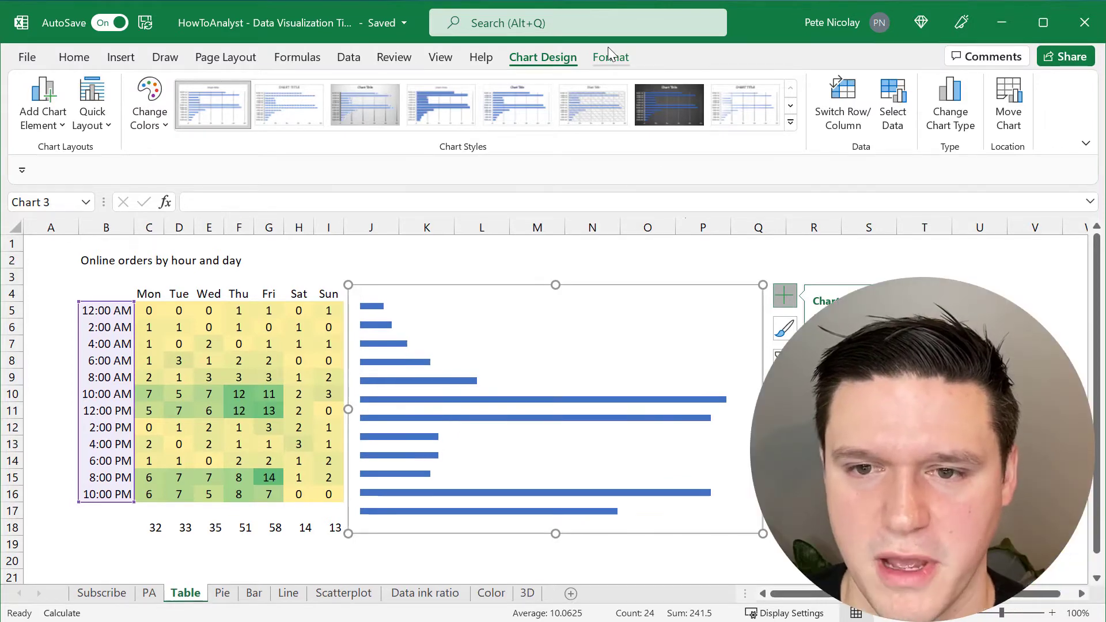
Remove the outline from the bar chart's chart area.
{"action": "left_click", "coordinate": [607, 56]}
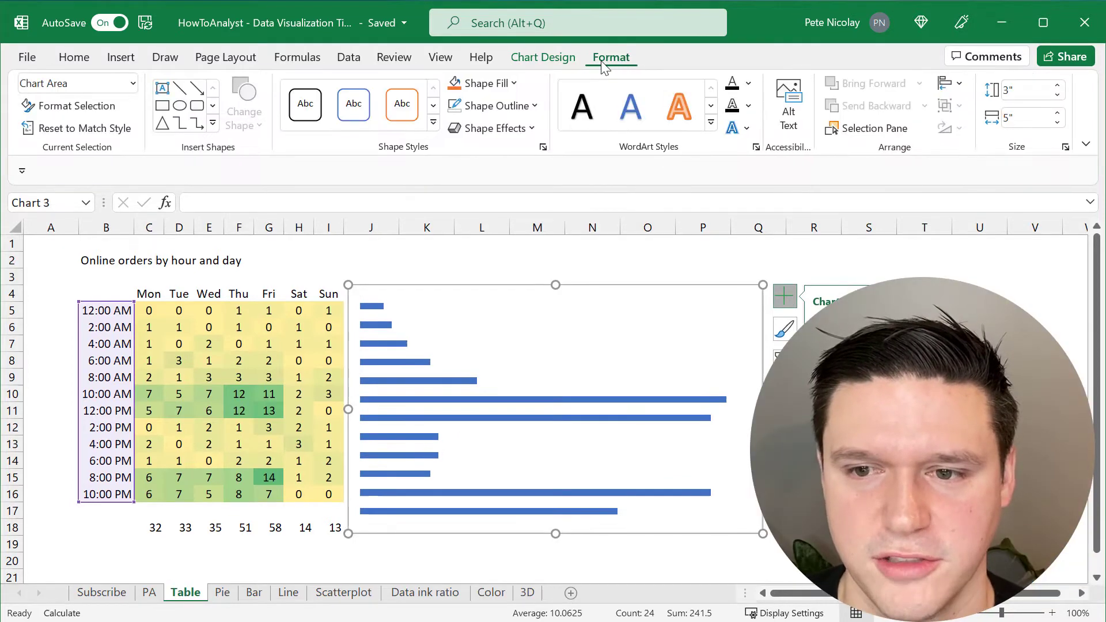
{"action": "left_click", "coordinate": [535, 106]}
{"action": "left_click", "coordinate": [470, 321]}
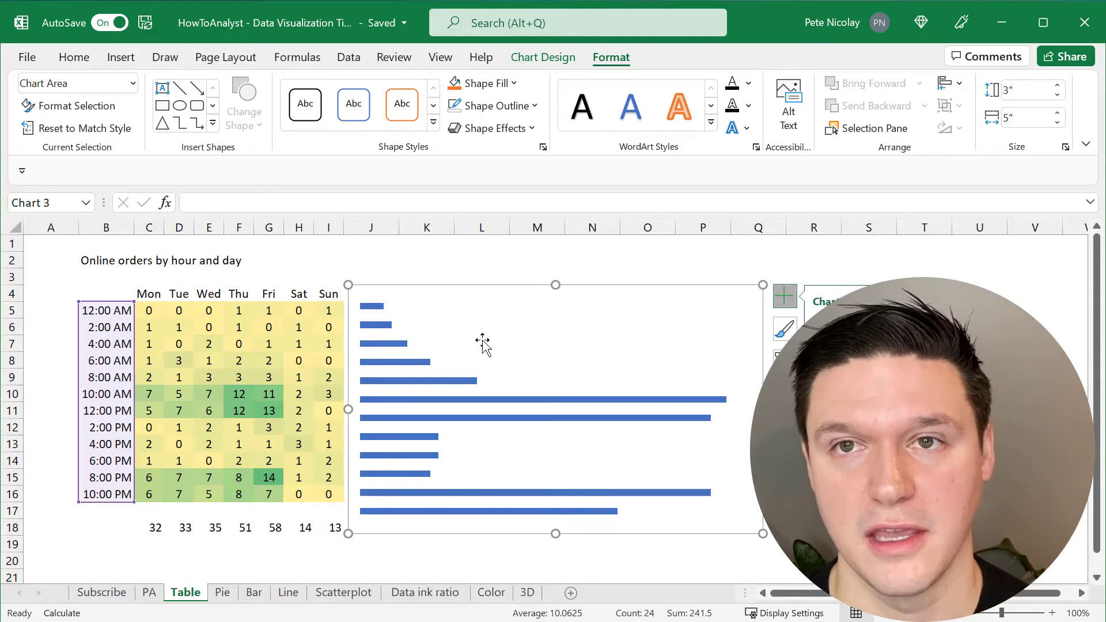
Insert a 2-D clustered column chart from the day names in C4:I4 and the daily totals in C18:I18.
{"action": "left_click_drag", "start_coordinate": [148, 295], "coordinate": [329, 295]}
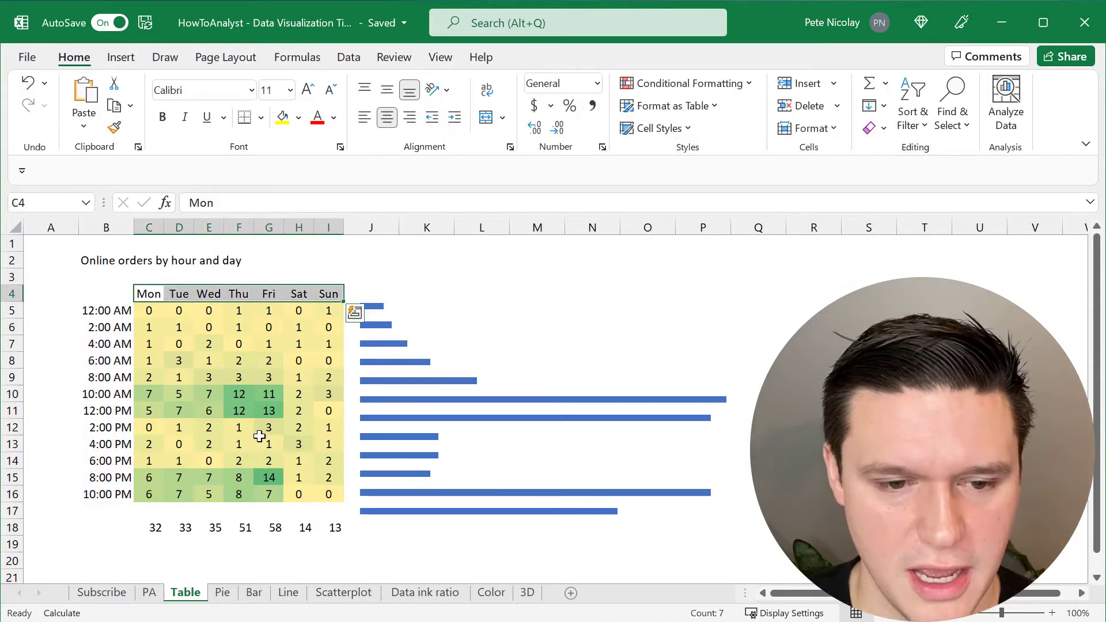
{"action": "left_click", "coordinate": [154, 528], "text": "ctrl"}
{"action": "left_click_drag", "start_coordinate": [156, 527], "coordinate": [336, 526]}
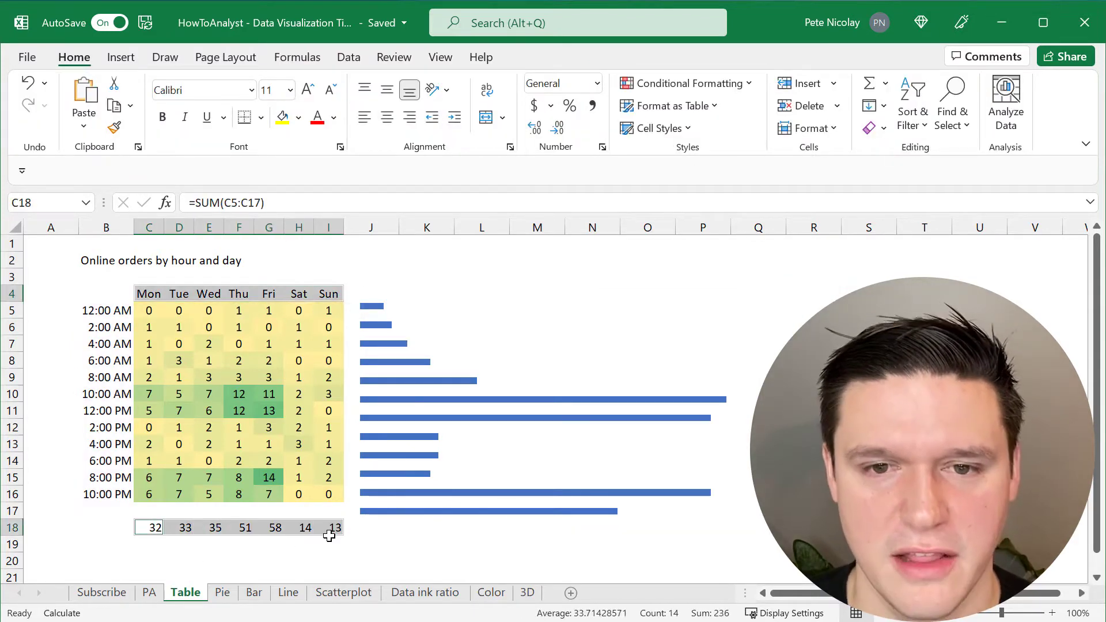
{"action": "left_click", "coordinate": [121, 57]}
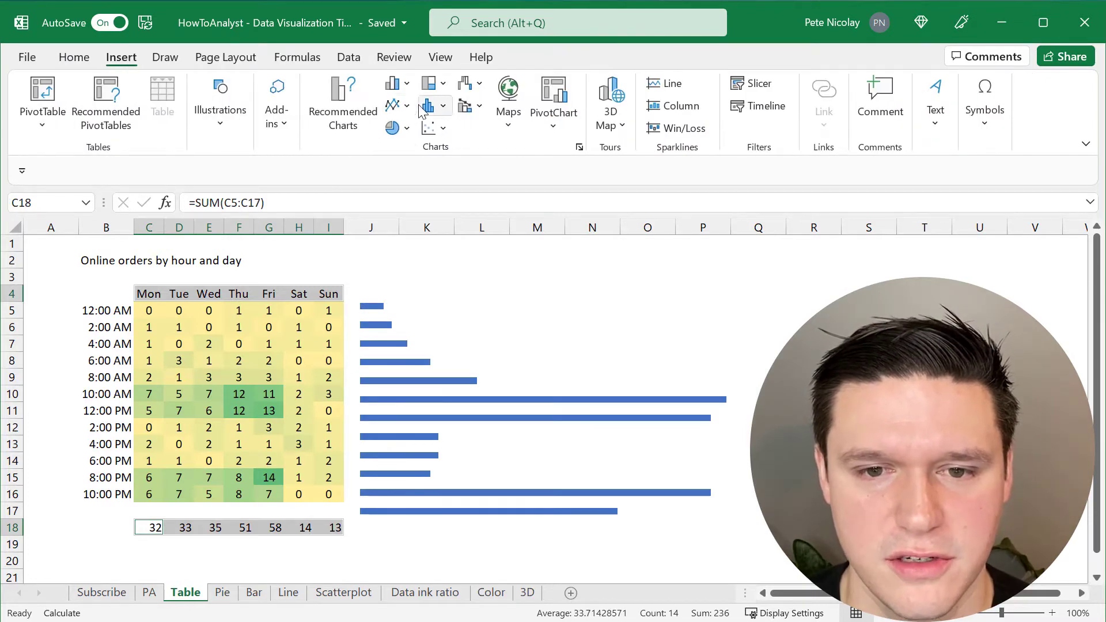
{"action": "left_click", "coordinate": [396, 87]}
{"action": "left_click", "coordinate": [401, 154]}
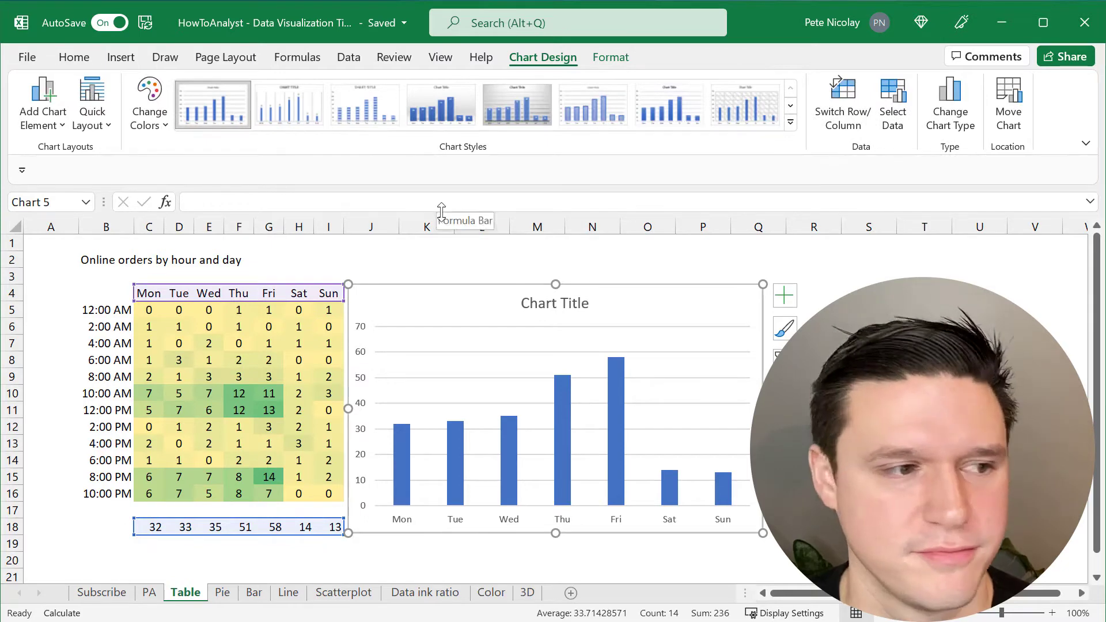
Remove the axes, chart title and gridlines from the daily column chart.
{"action": "left_click", "coordinate": [785, 295]}
{"action": "left_click", "coordinate": [821, 322]}
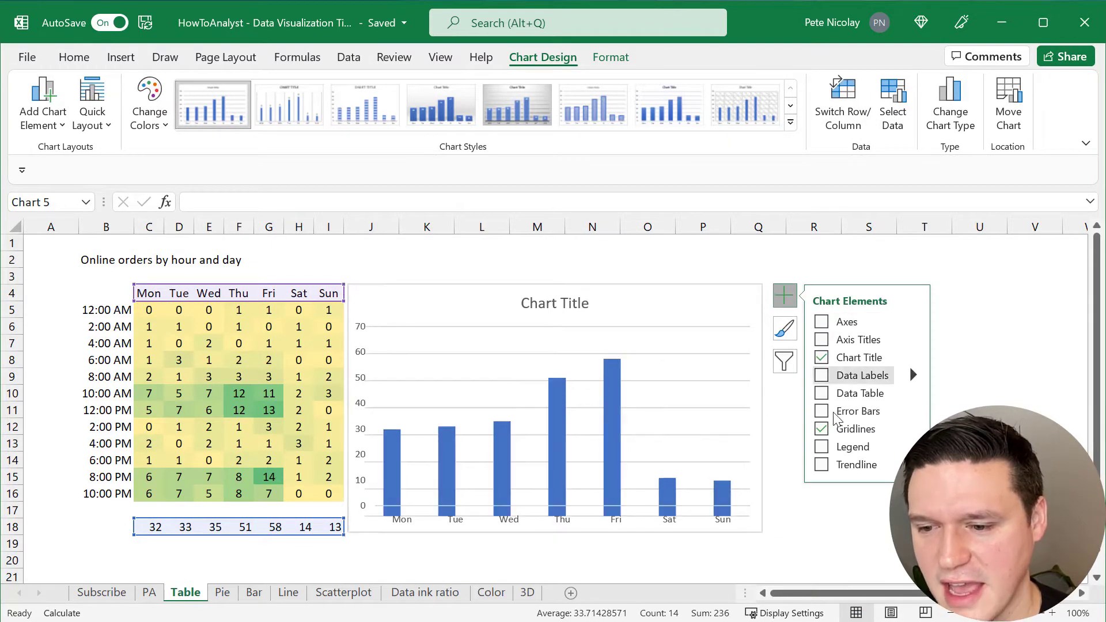
{"action": "left_click", "coordinate": [821, 358]}
{"action": "left_click", "coordinate": [822, 429]}
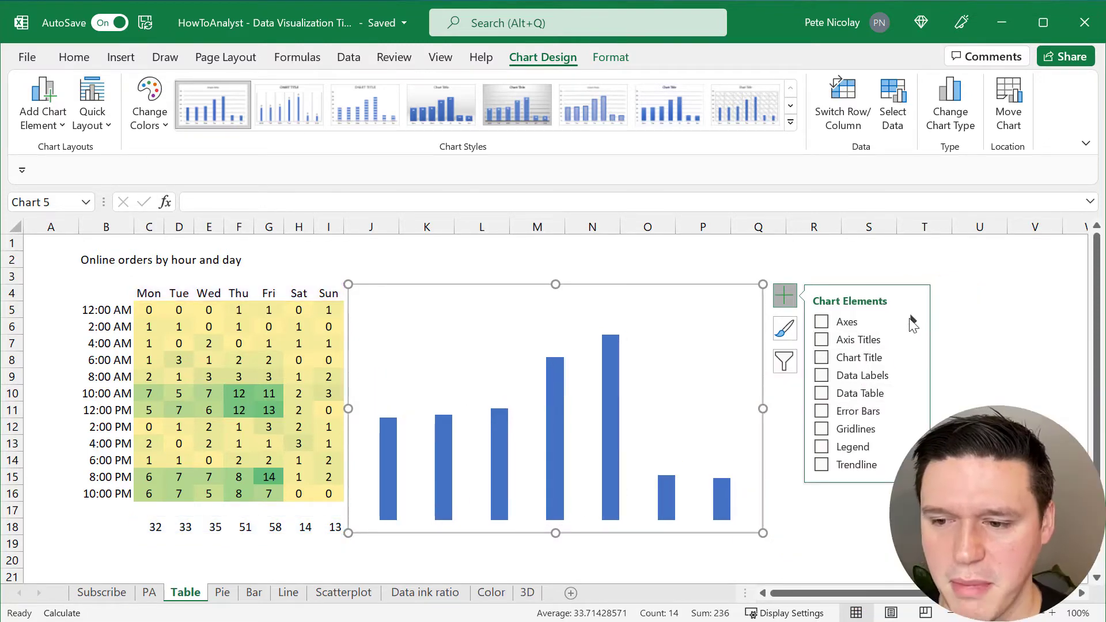
Put the column chart's vertical axis values in reverse order so the columns hang downward, and hide the axes.
{"action": "left_click", "coordinate": [915, 322]}
{"action": "left_click", "coordinate": [958, 361]}
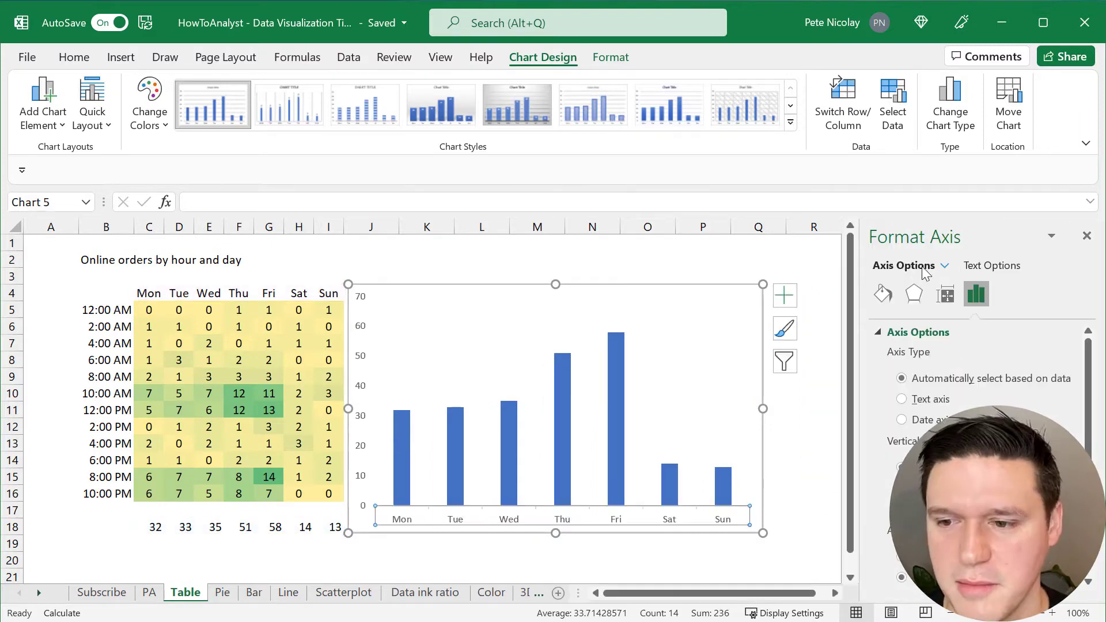
{"action": "left_click", "coordinate": [945, 266]}
{"action": "left_click", "coordinate": [958, 350]}
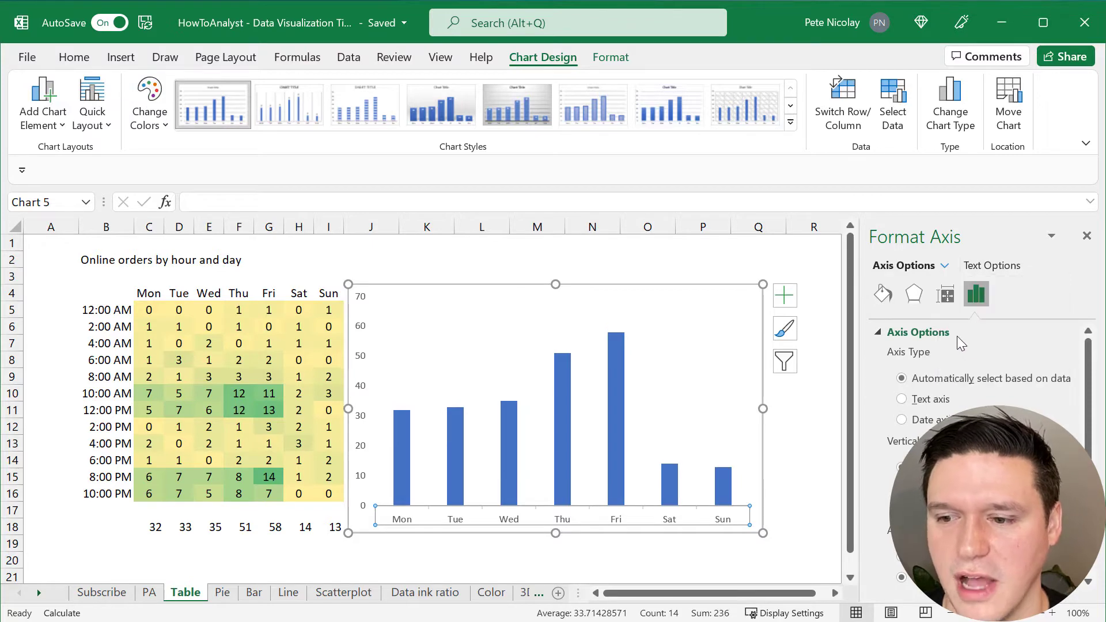
{"action": "scroll", "coordinate": [954, 342], "scroll_direction": "down", "scroll_amount": 4}
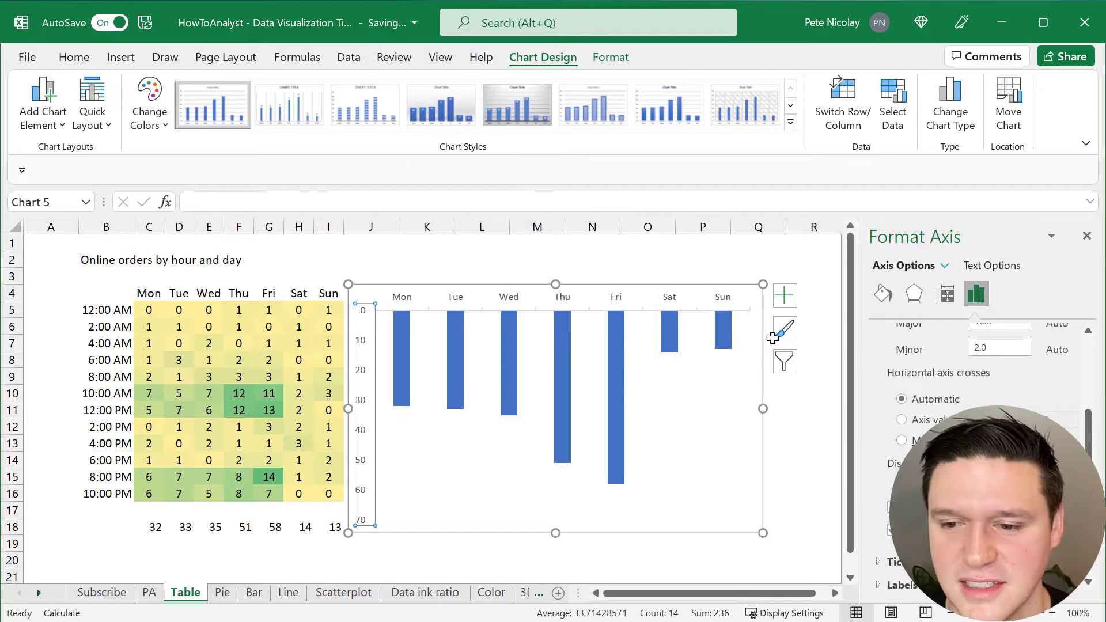
{"action": "left_click", "coordinate": [785, 296]}
{"action": "left_click", "coordinate": [821, 322]}
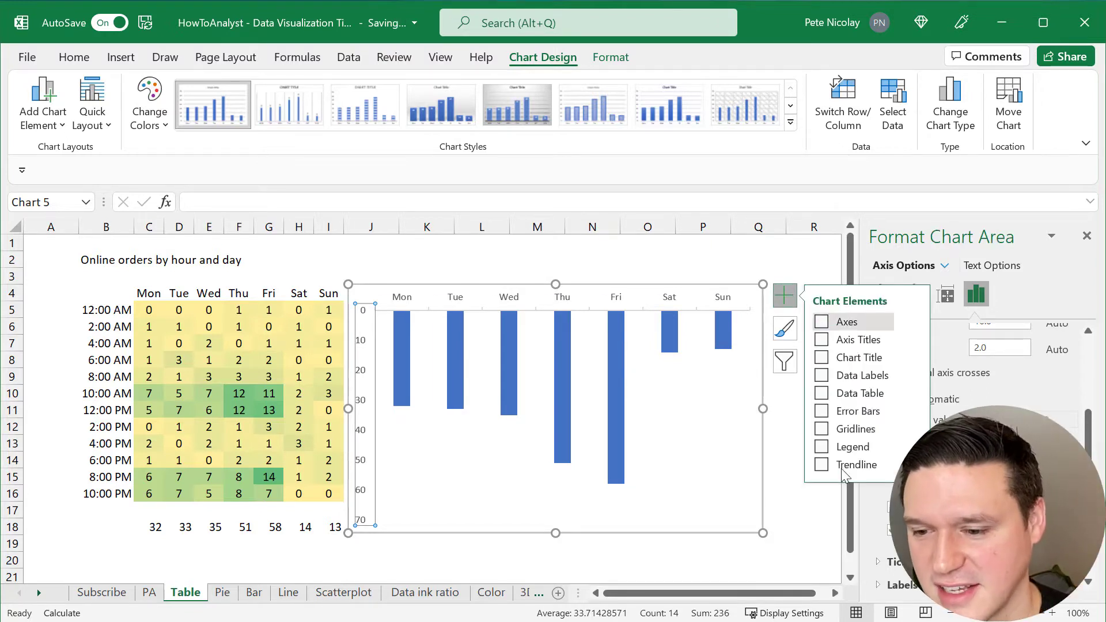
Remove the outline from the daily column chart's chart area.
{"action": "left_click", "coordinate": [1088, 236]}
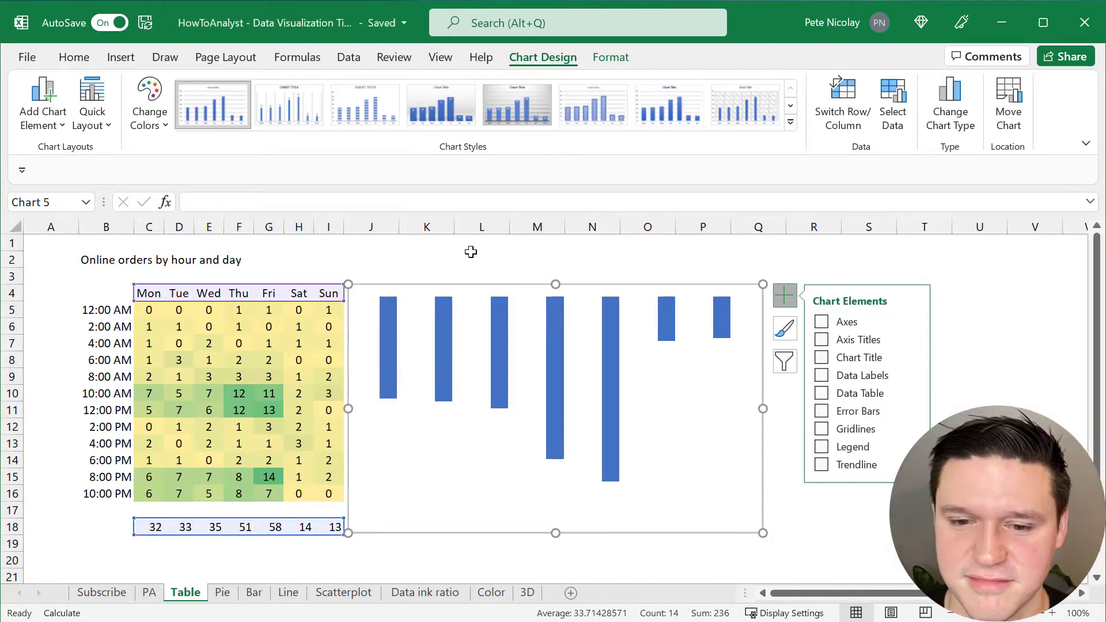
{"action": "left_click", "coordinate": [472, 252]}
{"action": "left_click", "coordinate": [475, 305]}
{"action": "left_click", "coordinate": [610, 57]}
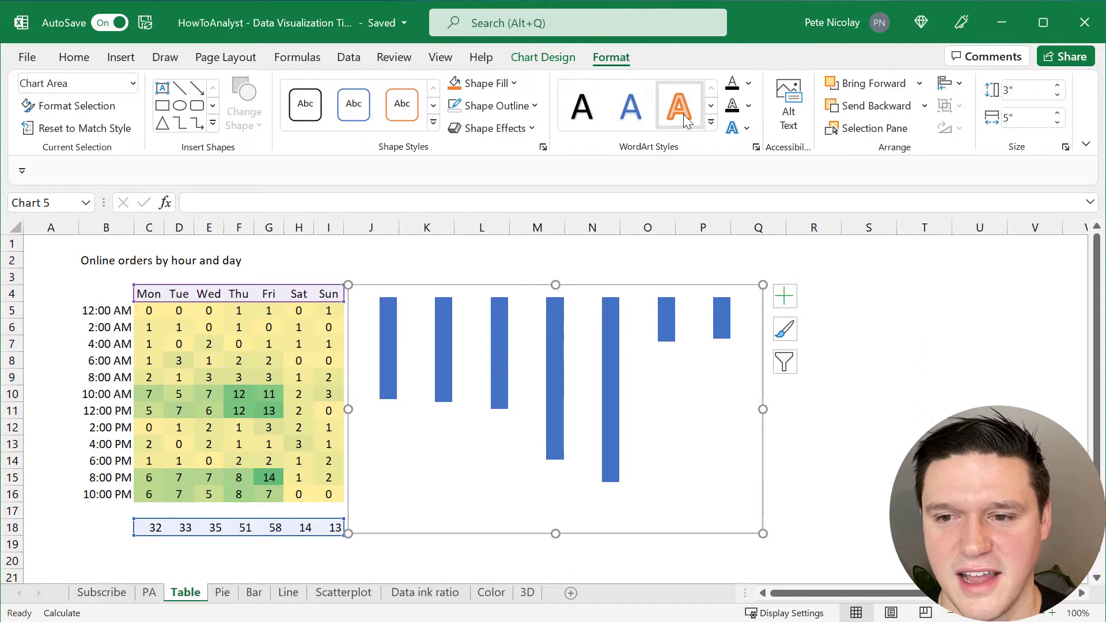
{"action": "left_click", "coordinate": [506, 106]}
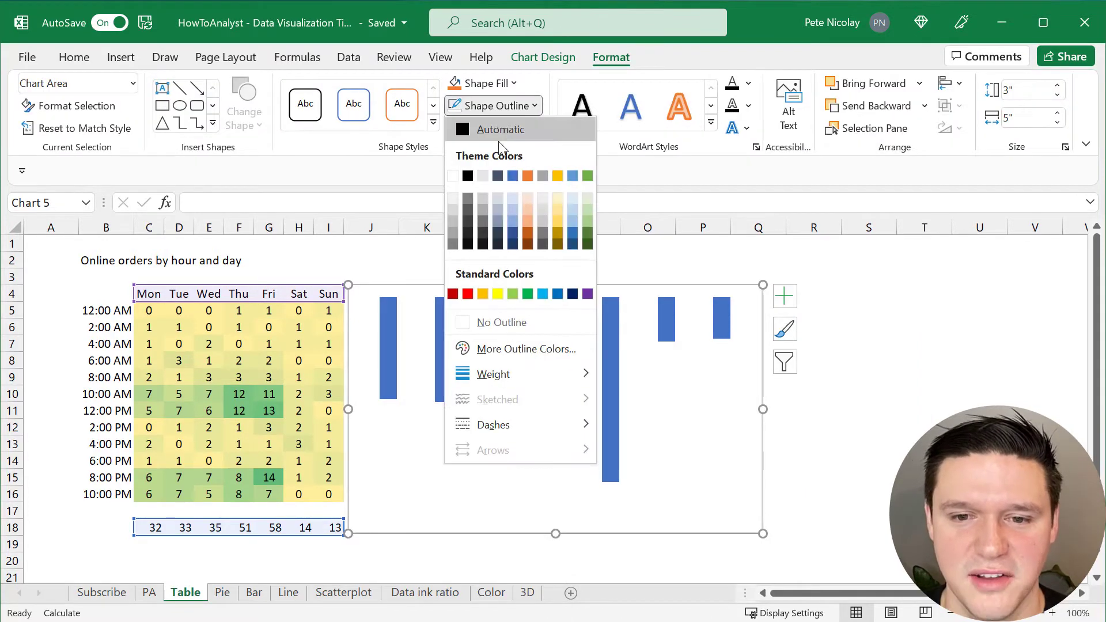
{"action": "left_click", "coordinate": [502, 322]}
Move the daily column chart beneath the heat map and shrink it to about 1.02" high by 2.85" wide, aligning its columns with the days.
{"action": "left_click_drag", "start_coordinate": [422, 293], "coordinate": [187, 371]}
{"action": "left_click_drag", "start_coordinate": [321, 363], "coordinate": [278, 507]}
{"action": "left_click_drag", "start_coordinate": [519, 552], "coordinate": [340, 551]}
{"action": "scroll", "coordinate": [248, 547], "scroll_direction": "down", "scroll_amount": 2}
{"action": "left_click", "coordinate": [219, 515]}
{"action": "scroll", "coordinate": [222, 517], "scroll_direction": "up", "scroll_amount": 1}
{"action": "mouse_move", "coordinate": [234, 543]}
{"action": "left_mouse_down"}
{"action": "mouse_move", "coordinate": [250, 541]}
{"action": "mouse_move", "coordinate": [239, 535]}
{"action": "left_mouse_up"}
{"action": "scroll", "coordinate": [242, 534], "scroll_direction": "up", "scroll_amount": 2}
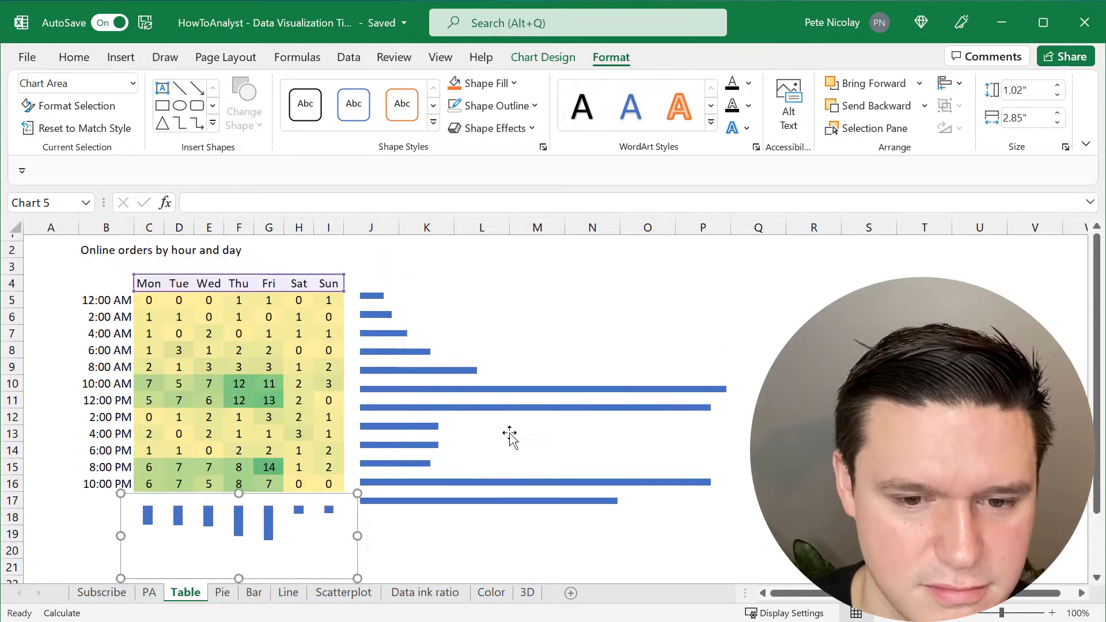
Narrow the hourly bar chart beside the heat map and adjust its height so the bars line up with rows 5 to 16.
{"action": "left_click", "coordinate": [511, 437]}
{"action": "left_click_drag", "start_coordinate": [763, 409], "coordinate": [471, 408]}
{"action": "mouse_move", "coordinate": [409, 284]}
{"action": "left_mouse_down"}
{"action": "mouse_move", "coordinate": [414, 325]}
{"action": "mouse_move", "coordinate": [425, 297]}
{"action": "mouse_move", "coordinate": [406, 295]}
{"action": "left_mouse_up"}
{"action": "mouse_move", "coordinate": [409, 302]}
{"action": "left_mouse_down"}
{"action": "mouse_move", "coordinate": [409, 291]}
{"action": "mouse_move", "coordinate": [403, 310]}
{"action": "left_mouse_up"}
{"action": "left_click", "coordinate": [411, 267]}
{"action": "key", "text": "ctrl+z"}
{"action": "left_click", "coordinate": [435, 541]}
{"action": "left_click_drag", "start_coordinate": [406, 510], "coordinate": [407, 516]}
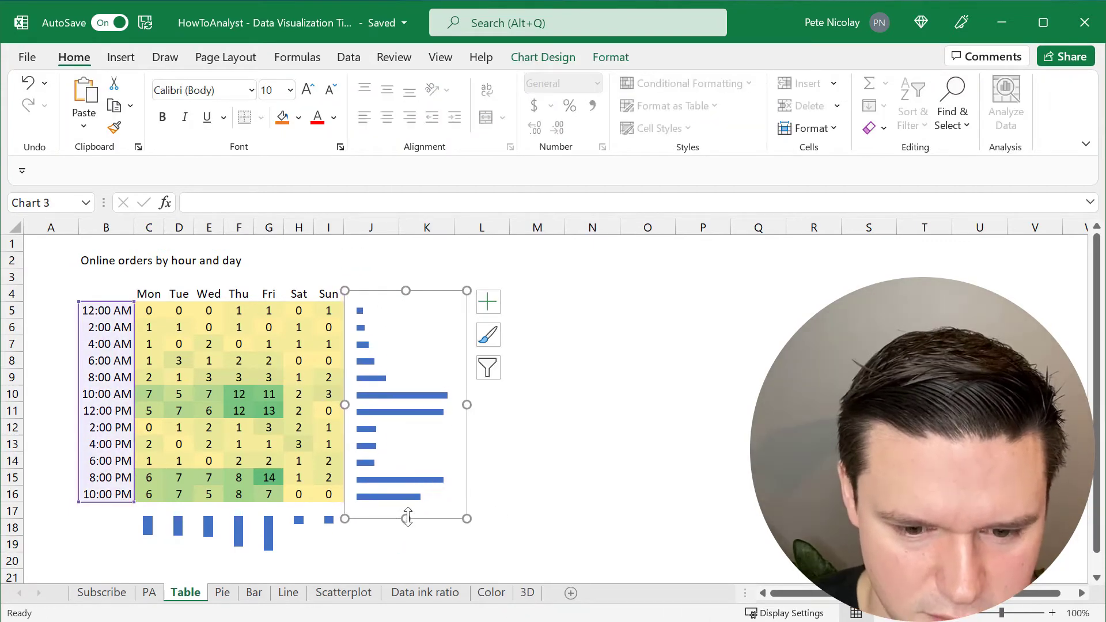
{"action": "left_click", "coordinate": [70, 533]}
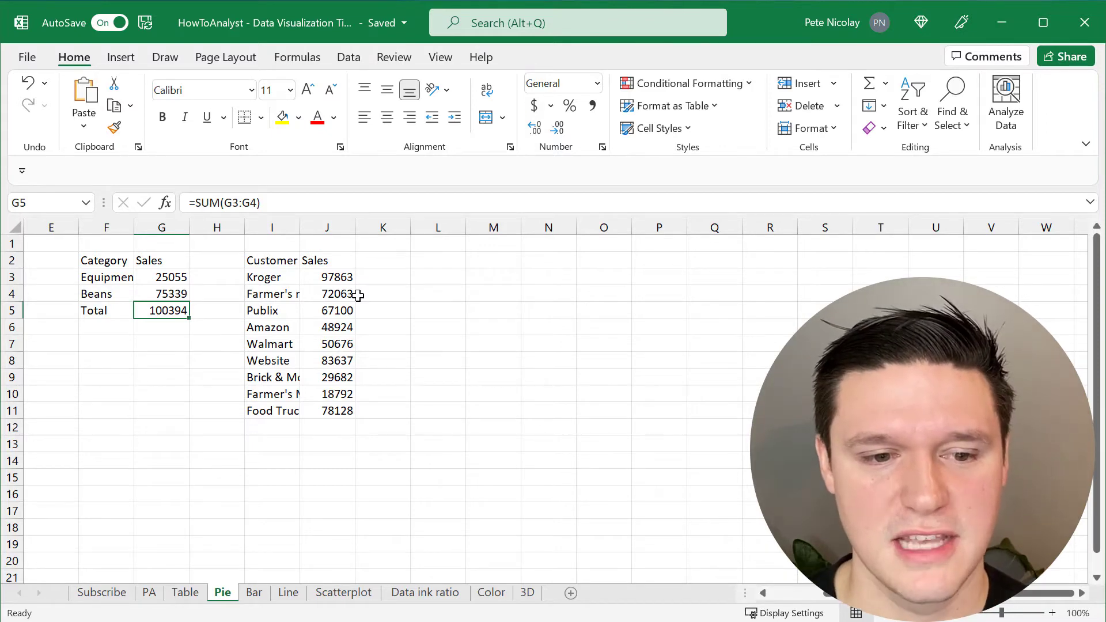
Insert a 2-D pie chart from the category sales in F2:G4 on the Pie sheet and delete it again.
{"action": "left_click_drag", "start_coordinate": [104, 261], "coordinate": [167, 294]}
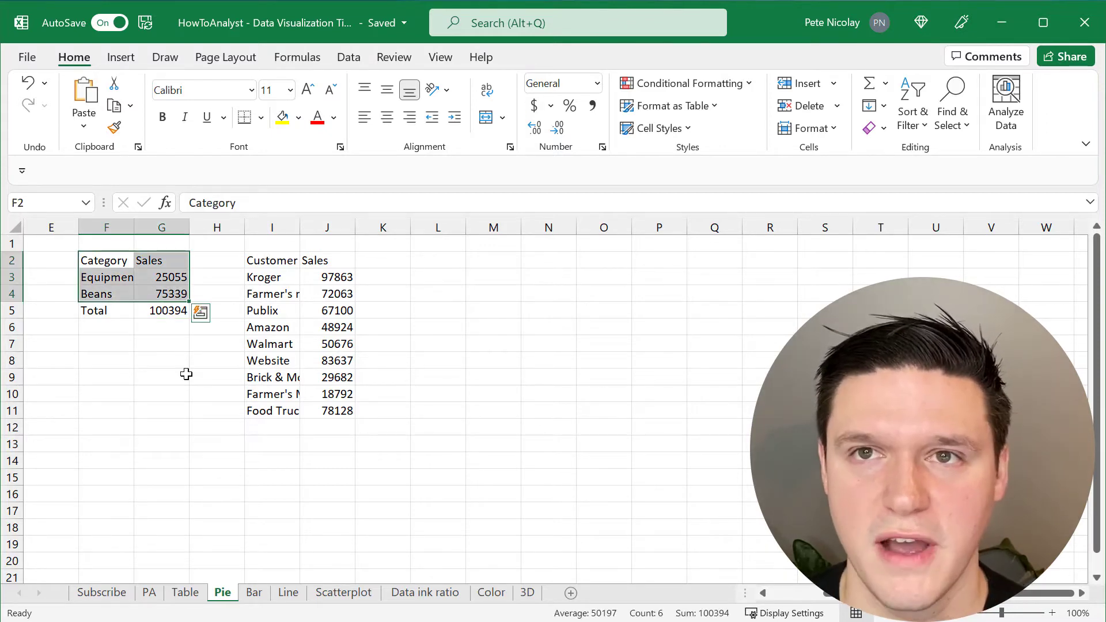
{"action": "left_click", "coordinate": [122, 57]}
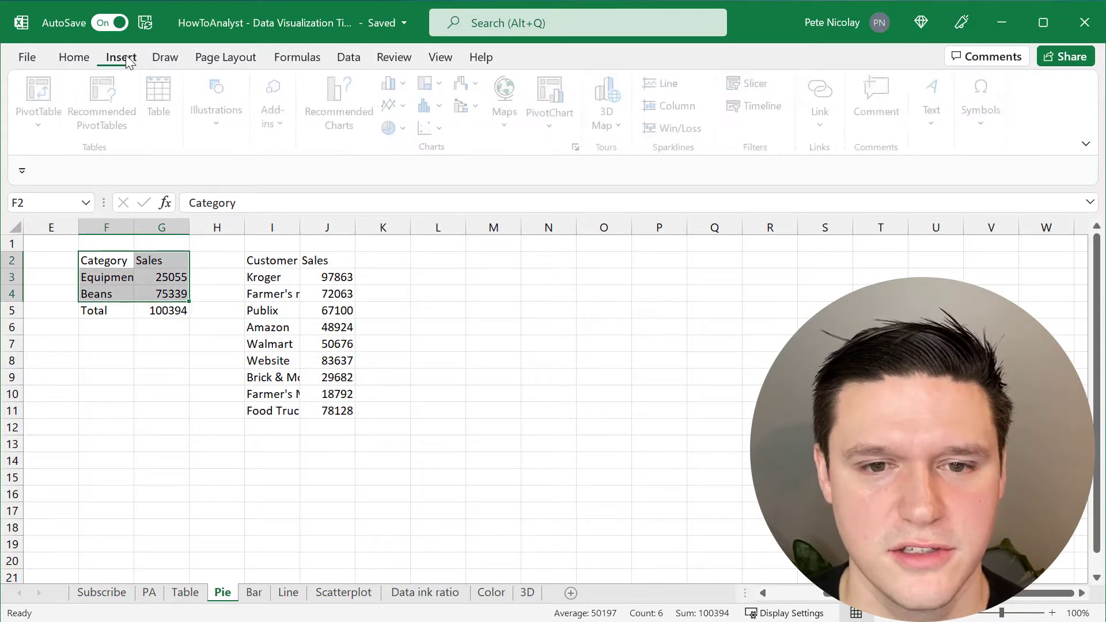
{"action": "left_click", "coordinate": [396, 128]}
{"action": "left_click", "coordinate": [400, 186]}
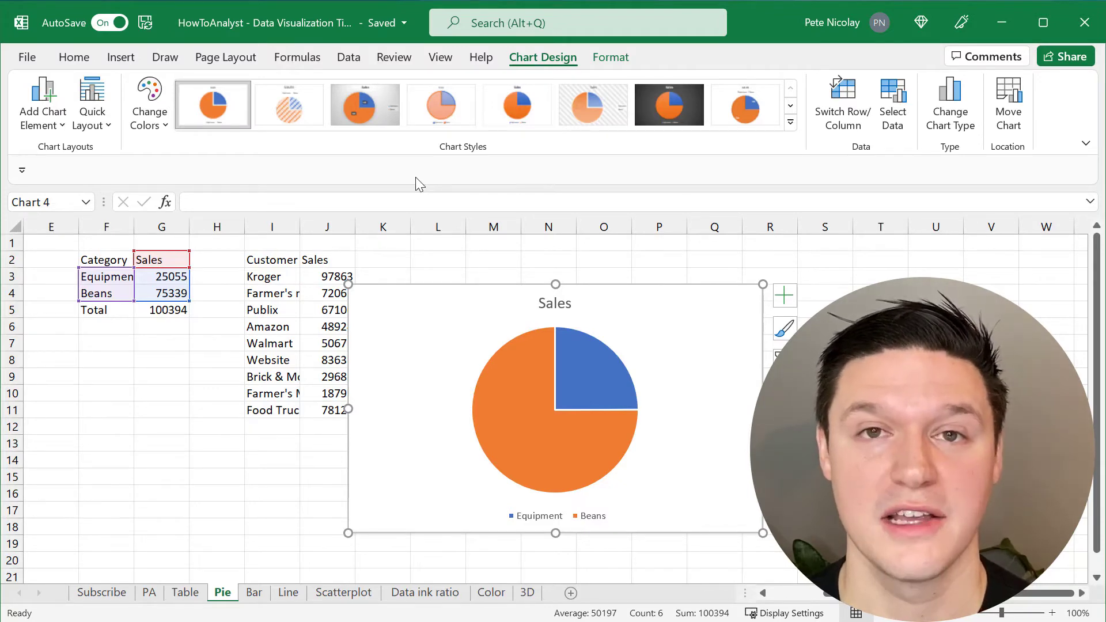
{"action": "key", "text": "Delete"}
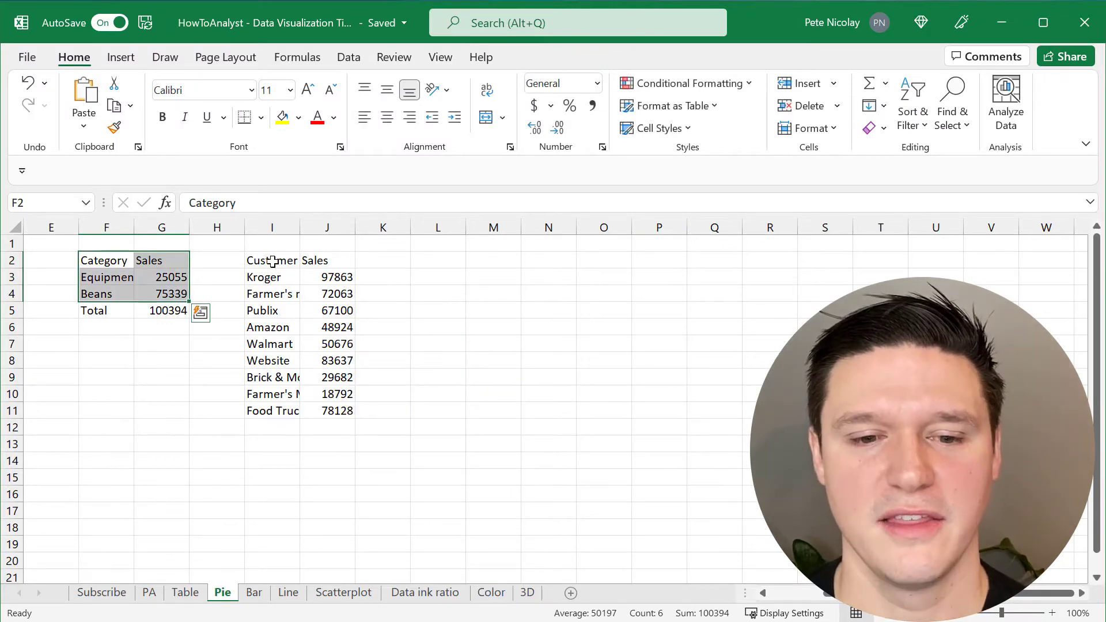
Insert a 2-D pie chart from the customer sales in I2:J11.
{"action": "left_click_drag", "start_coordinate": [272, 261], "coordinate": [326, 411]}
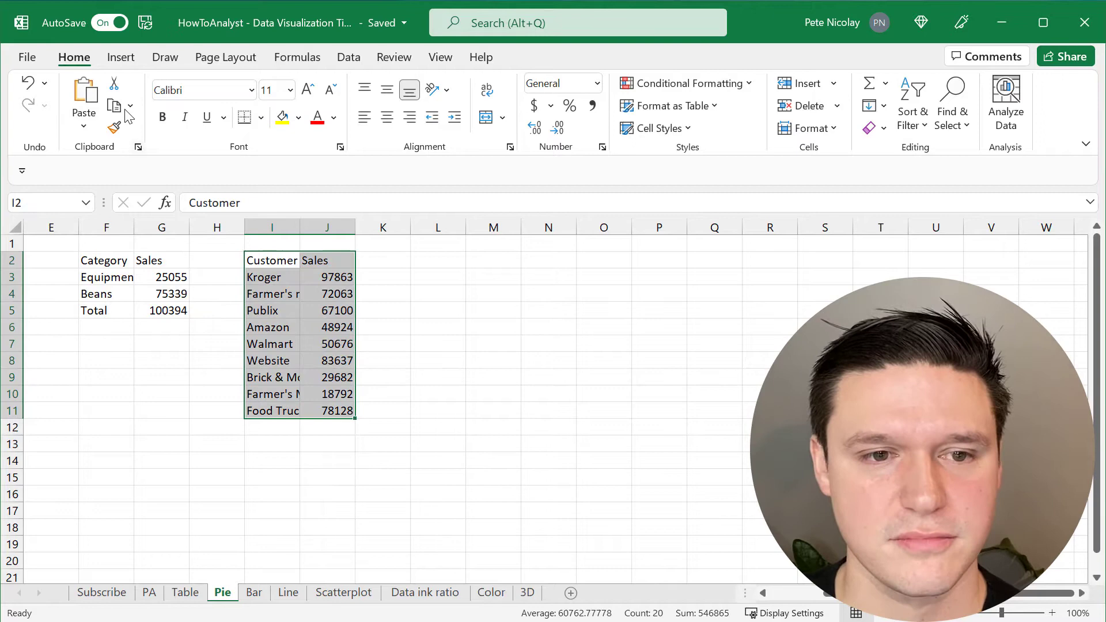
{"action": "left_click", "coordinate": [120, 57]}
{"action": "left_click", "coordinate": [398, 128]}
{"action": "left_click", "coordinate": [404, 183]}
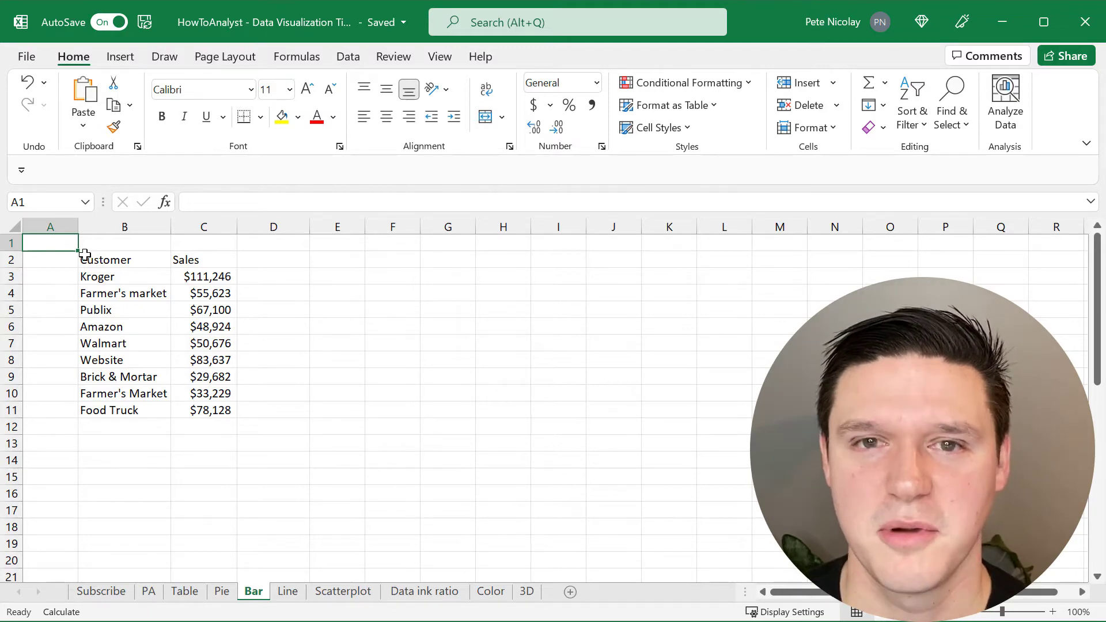
Insert a 2-D clustered column chart from the customer sales in B2:C11 on the Bar sheet and make it narrower.
{"action": "left_click_drag", "start_coordinate": [86, 255], "coordinate": [199, 406]}
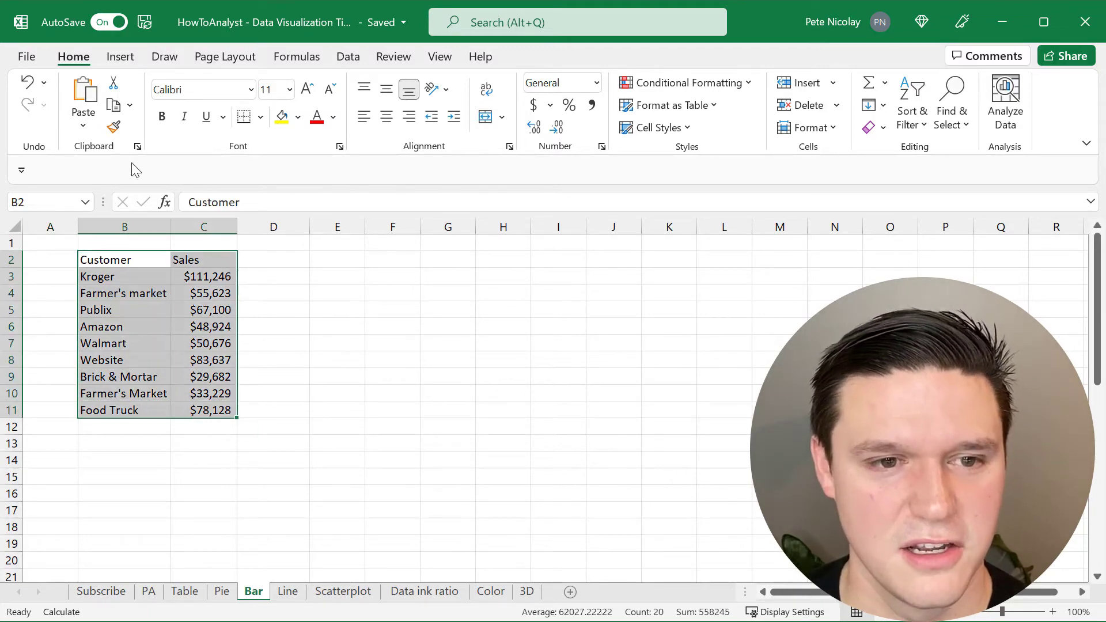
{"action": "left_click", "coordinate": [121, 56]}
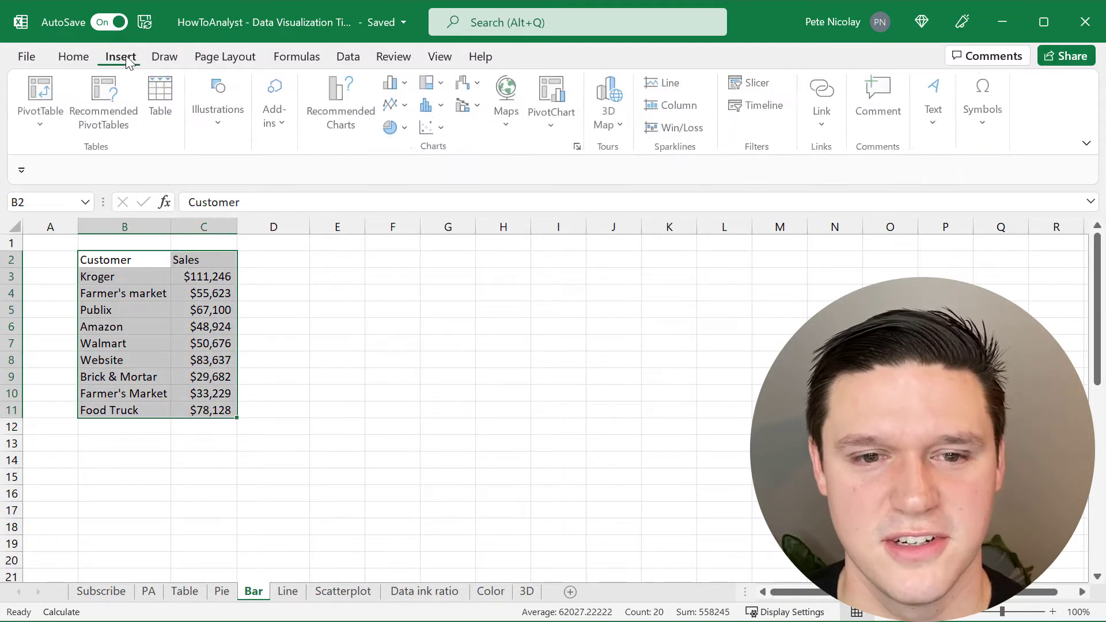
{"action": "left_click", "coordinate": [394, 83]}
{"action": "left_click", "coordinate": [387, 161]}
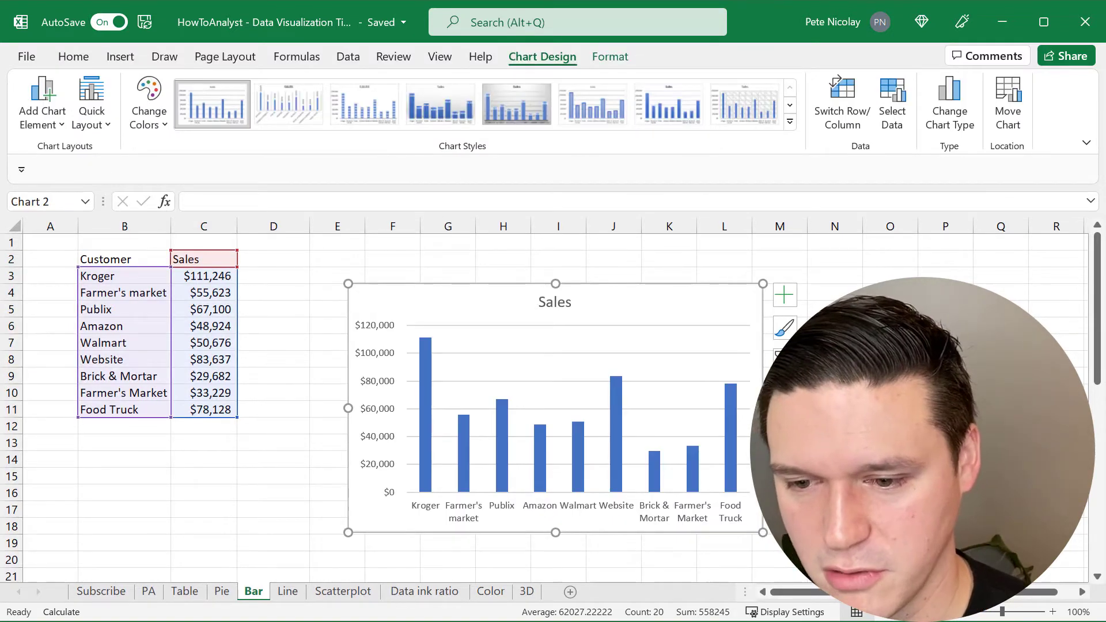
{"action": "left_click_drag", "start_coordinate": [762, 408], "coordinate": [677, 432]}
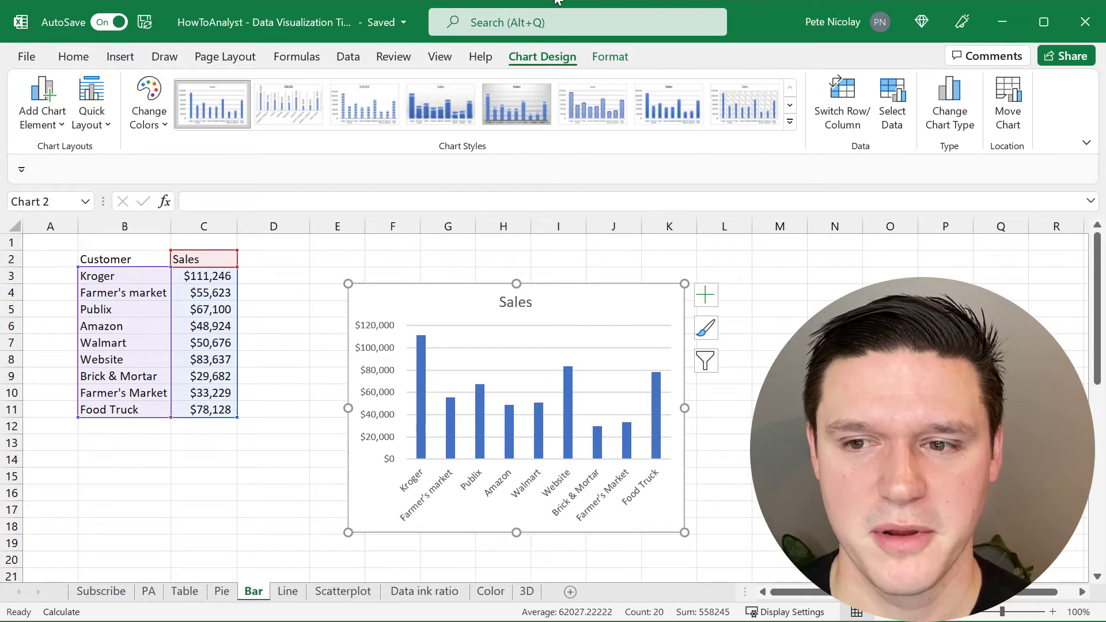
Change the customer sales chart's type to Clustered Bar.
{"action": "left_click", "coordinate": [945, 112]}
{"action": "mouse_move", "coordinate": [461, 217]}
{"action": "left_click", "coordinate": [363, 228]}
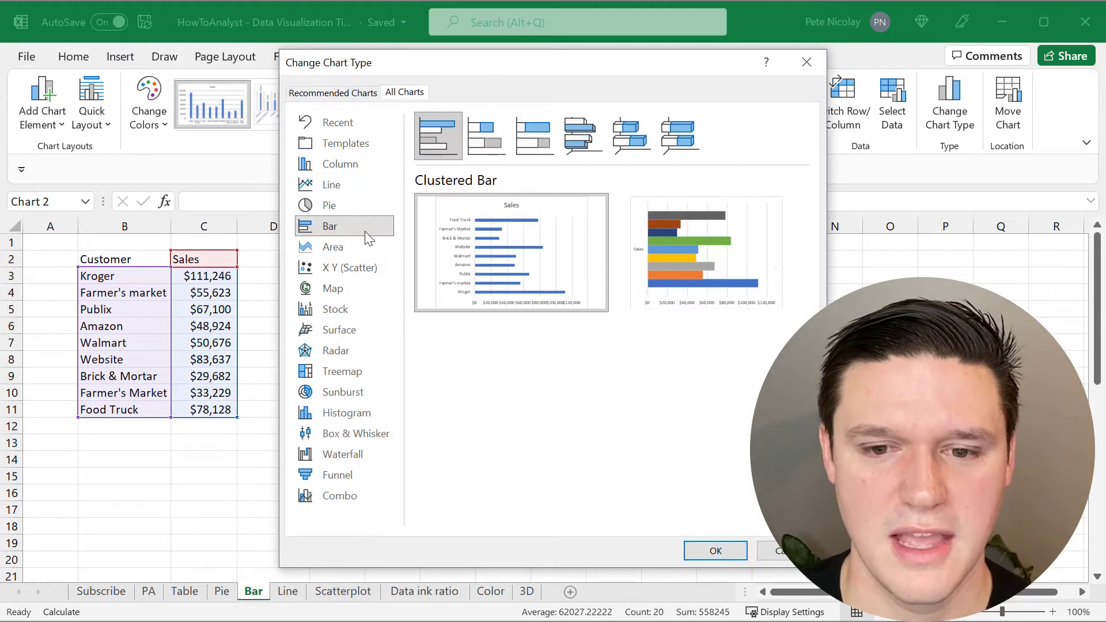
{"action": "left_click", "coordinate": [714, 552]}
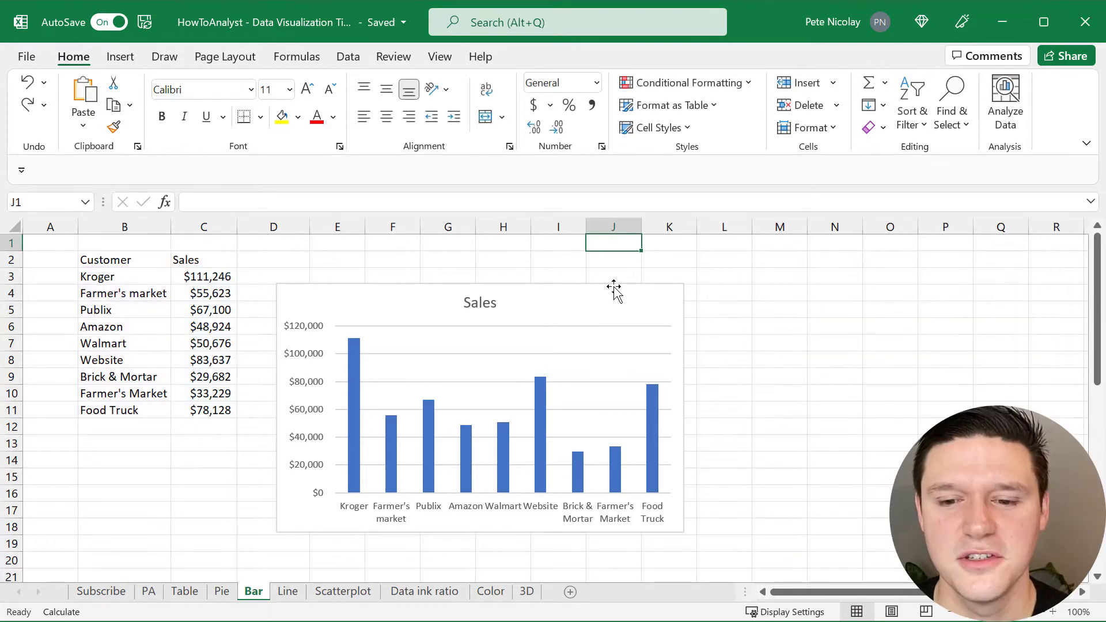
Set the minimum bound of the sales column chart's vertical axis to 25000.
{"action": "left_click", "coordinate": [613, 288]}
{"action": "left_click", "coordinate": [707, 296]}
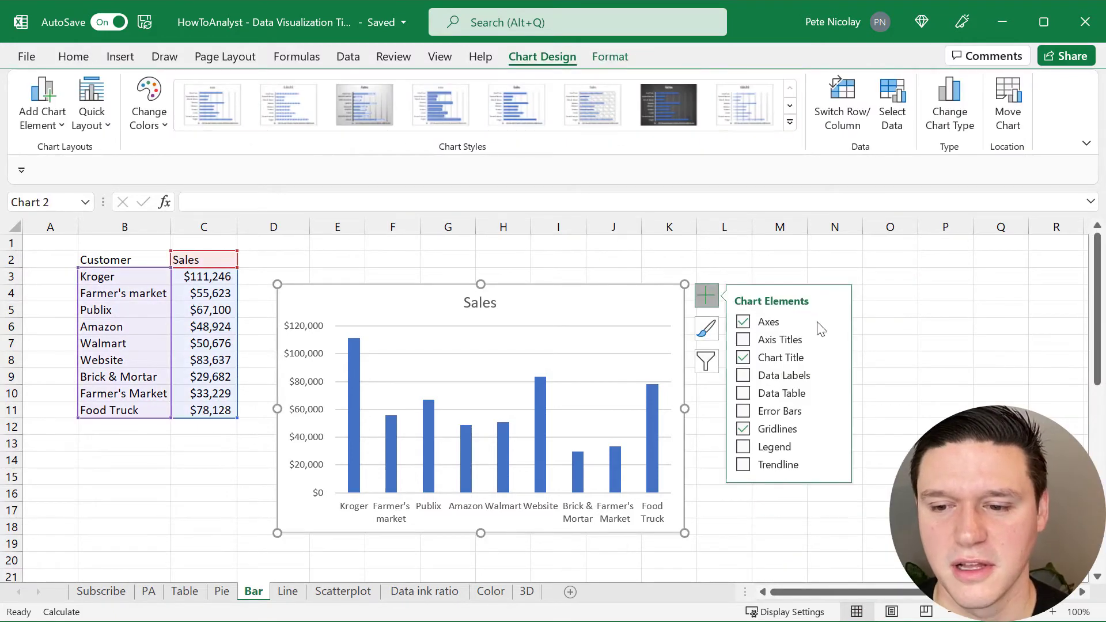
{"action": "left_click", "coordinate": [836, 324]}
{"action": "left_click", "coordinate": [892, 364]}
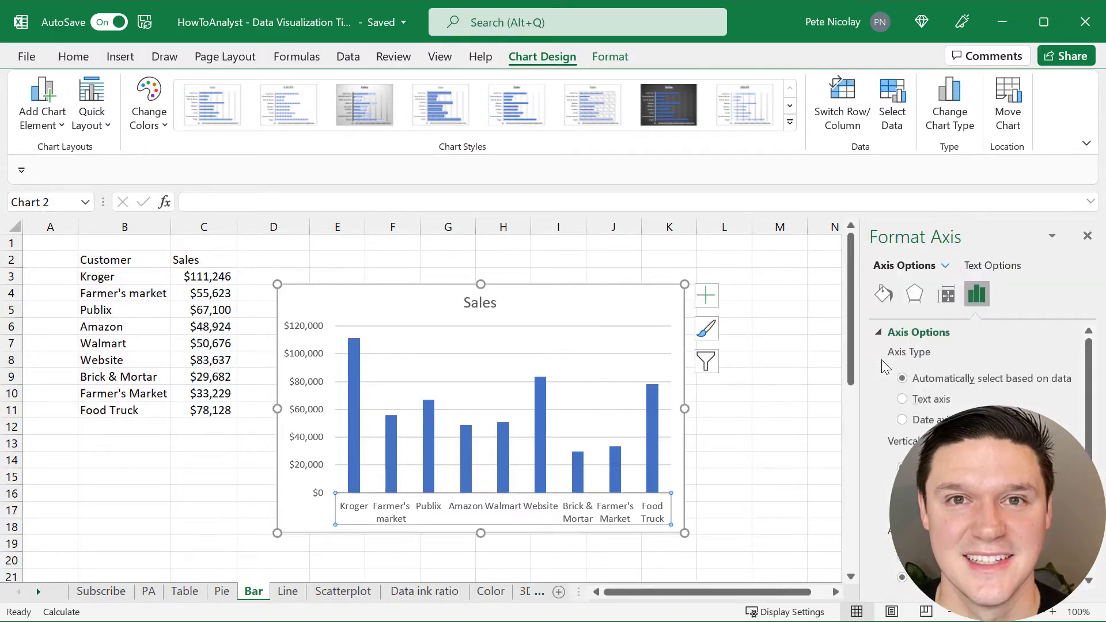
{"action": "left_click", "coordinate": [945, 267]}
{"action": "left_click", "coordinate": [979, 372]}
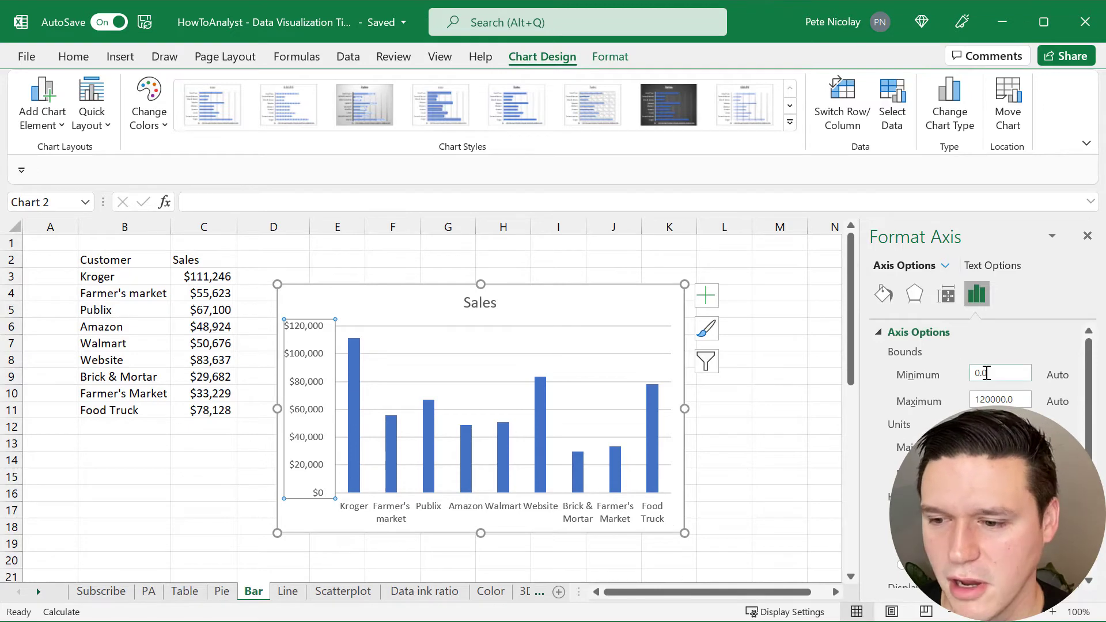
{"action": "double_click", "coordinate": [982, 374]}
{"action": "type", "text": "25000"}
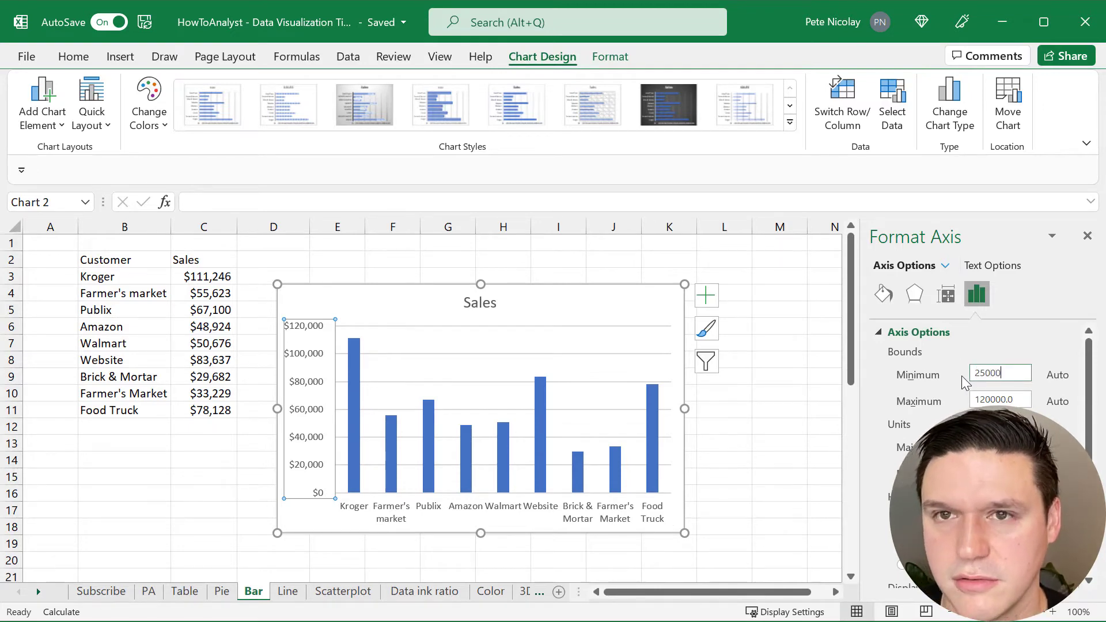
{"action": "key", "text": "Return"}
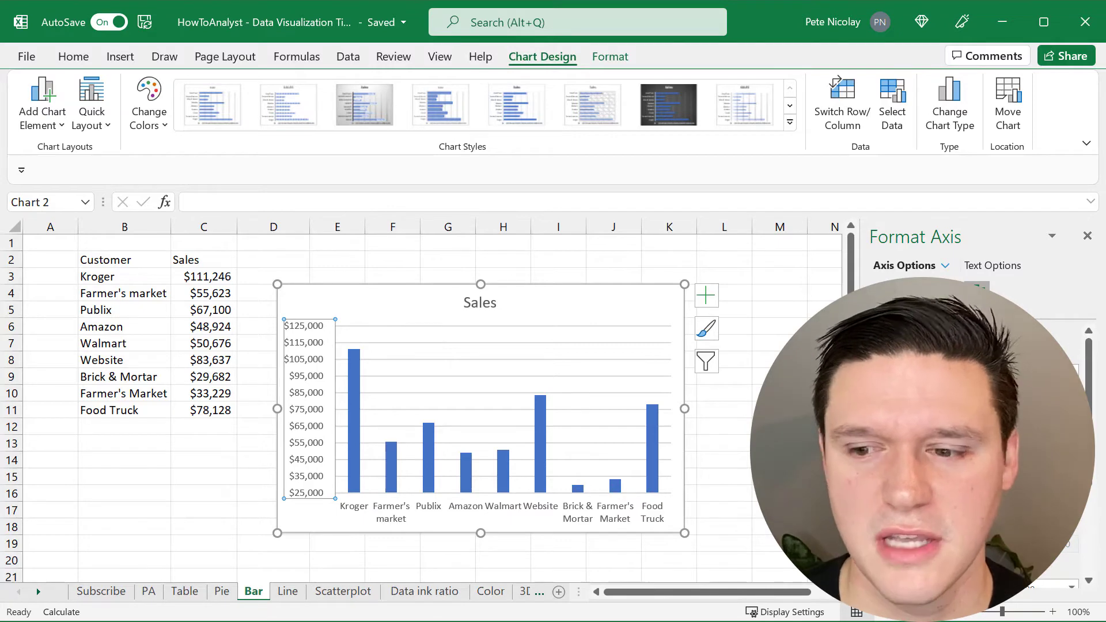
Set the vertical axis's minimum bound back to 0.
{"action": "double_click", "coordinate": [1019, 369]}
{"action": "type", "text": "0."}
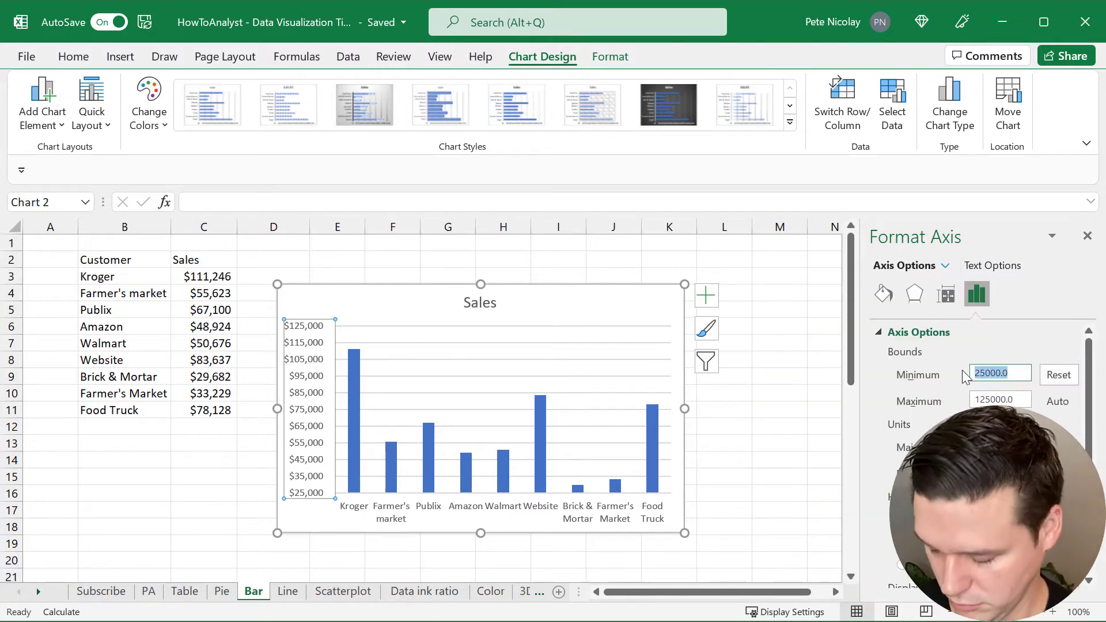
{"action": "key", "text": "Return"}
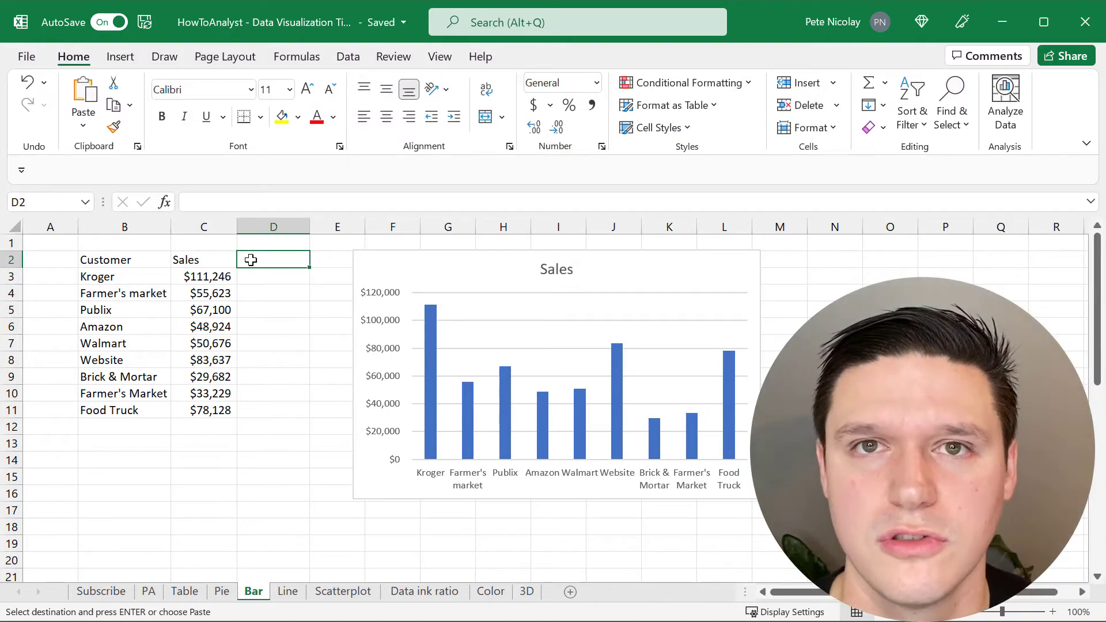
Fill D2:D11 with the heading Goal and the values $125,000, $85,119, $88,734, $45,673, $89,577, $101,833, $22,435, $54,072 and $65,000.
{"action": "type", "text": "Goal $125,000 $85,119 $88,734 $45,673 $89,577 $101,833 $22,435 $54,072 $65,000"}
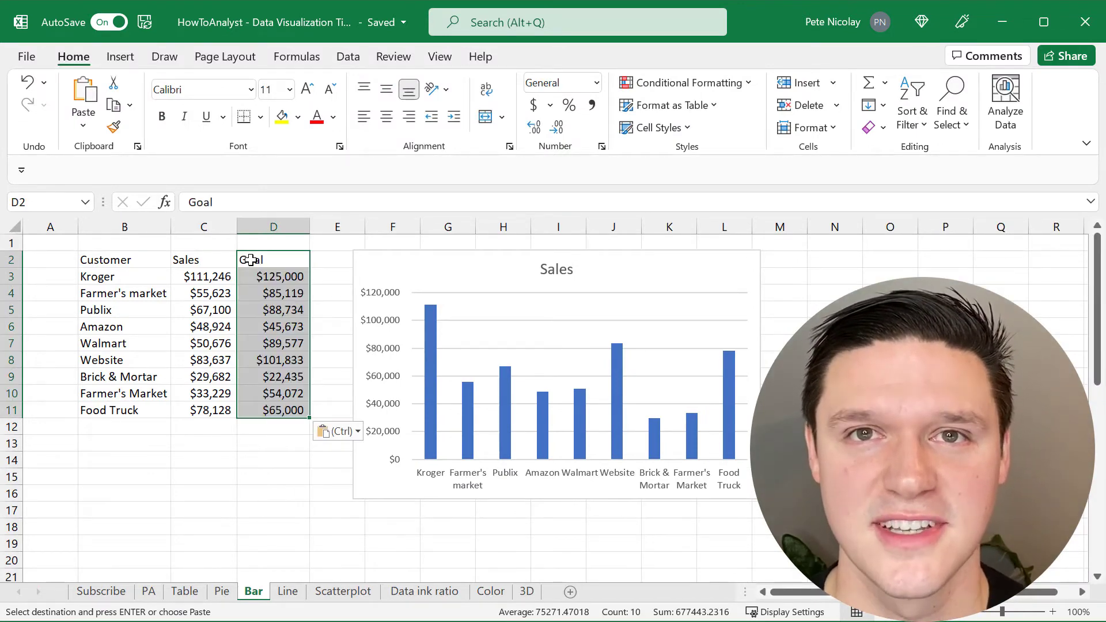
Extend the sales chart's data range to B2:D11 so it includes the Goal series.
{"action": "left_click", "coordinate": [442, 251]}
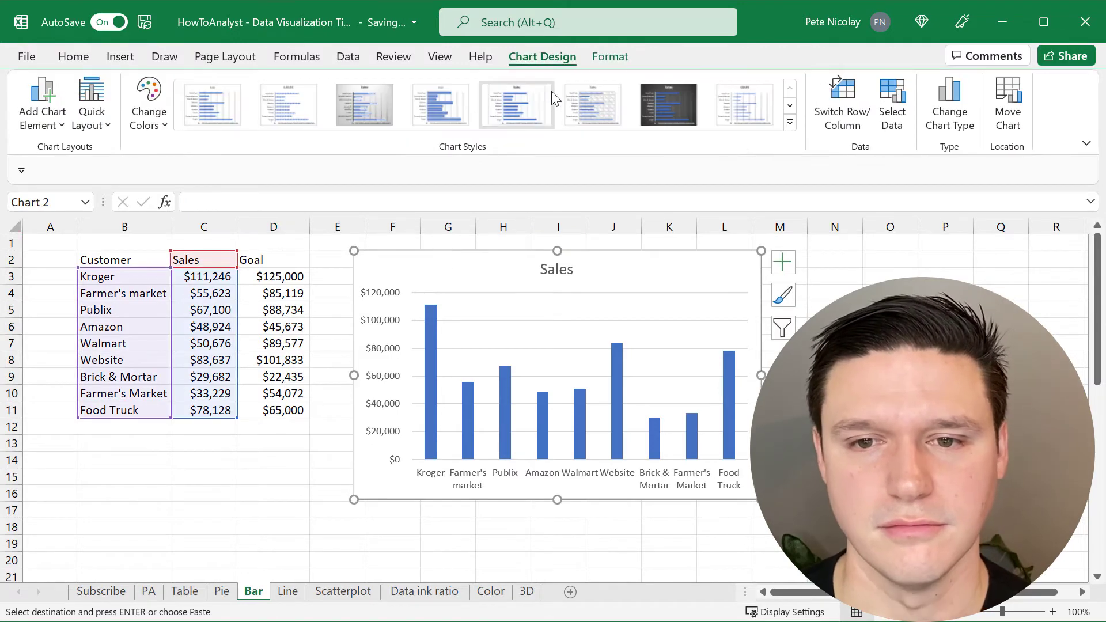
{"action": "left_click", "coordinate": [893, 110]}
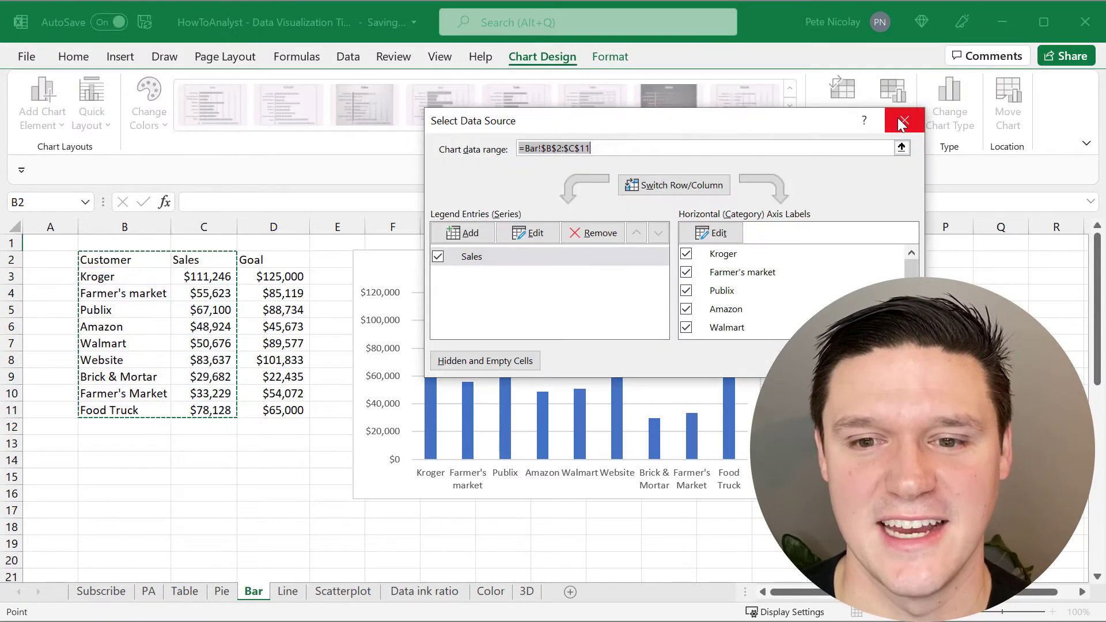
{"action": "left_click_drag", "start_coordinate": [84, 264], "coordinate": [258, 411]}
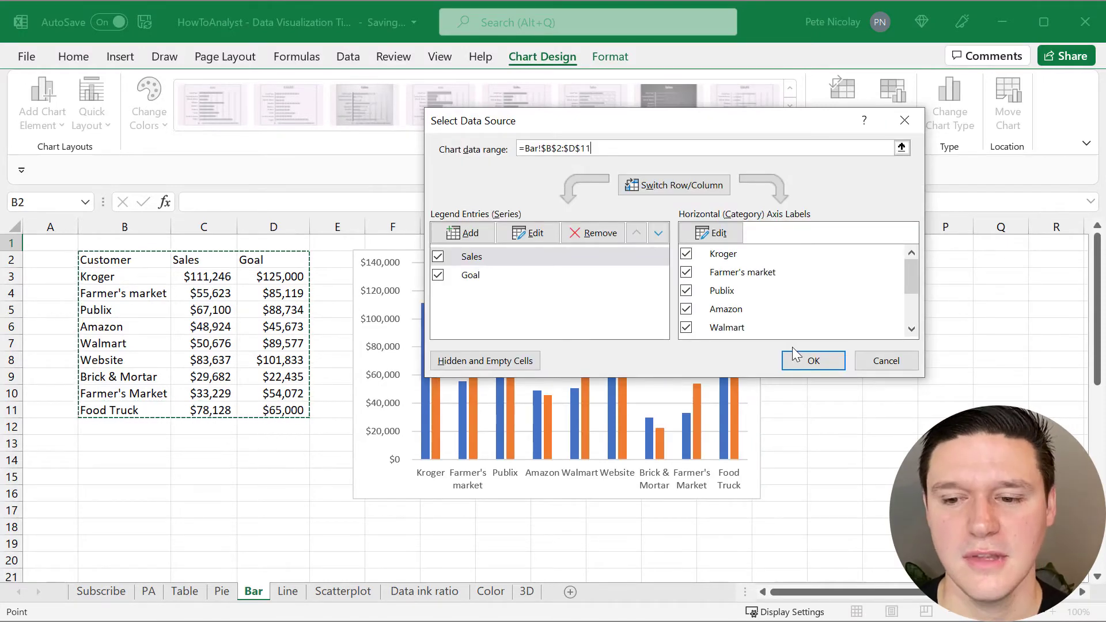
{"action": "left_click", "coordinate": [798, 358]}
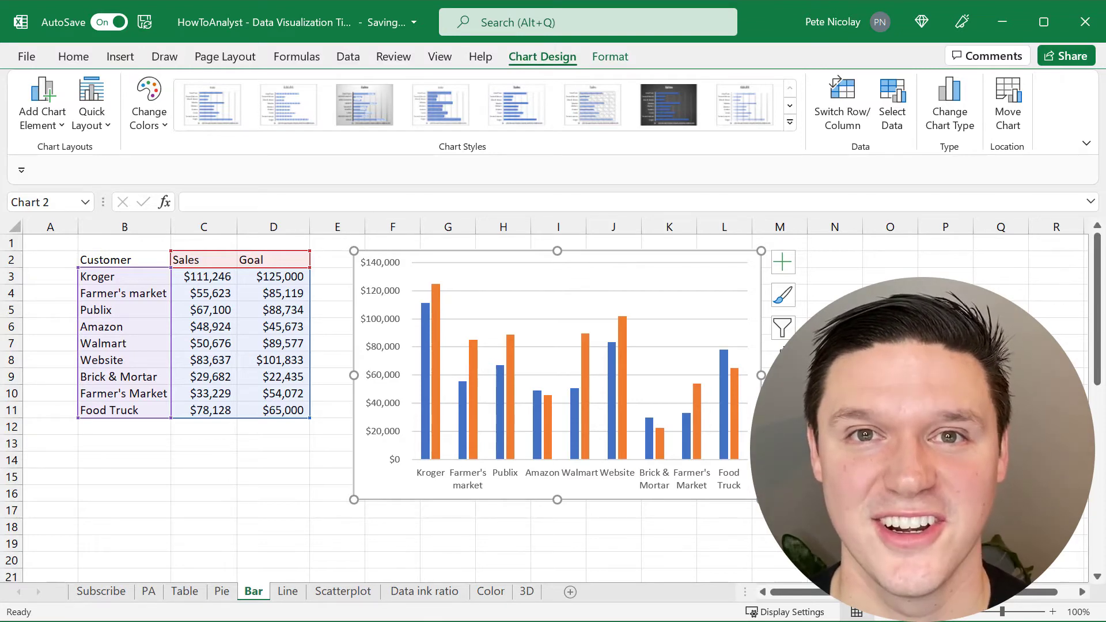
Change the chart to a Clustered Column - Line combo with Sales as columns and Goal as a line.
{"action": "right_click", "coordinate": [434, 313]}
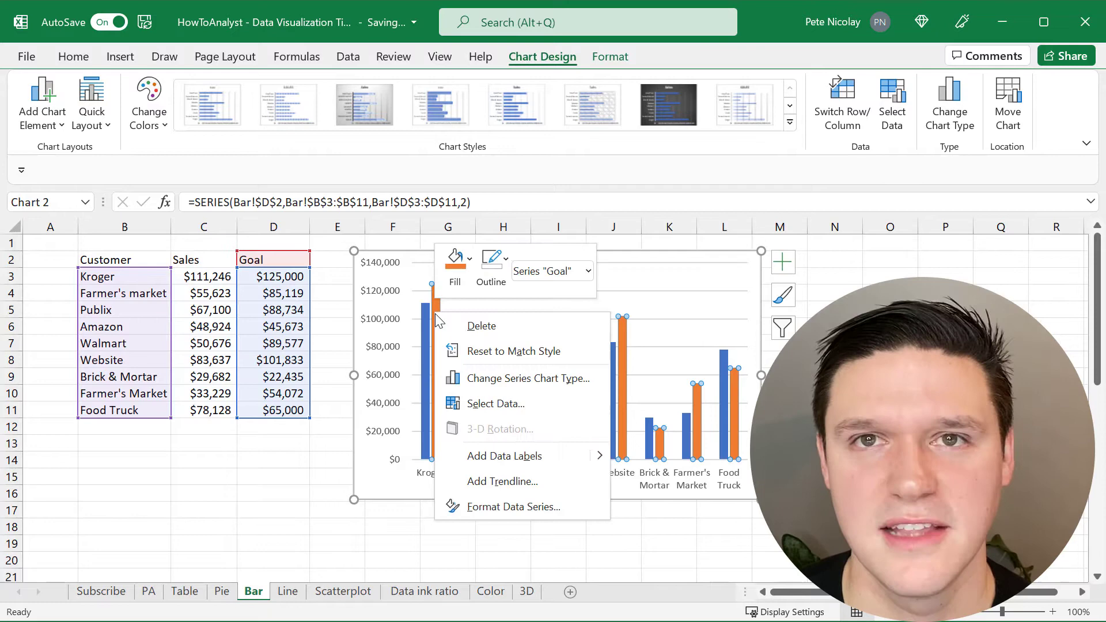
{"action": "left_click", "coordinate": [484, 379]}
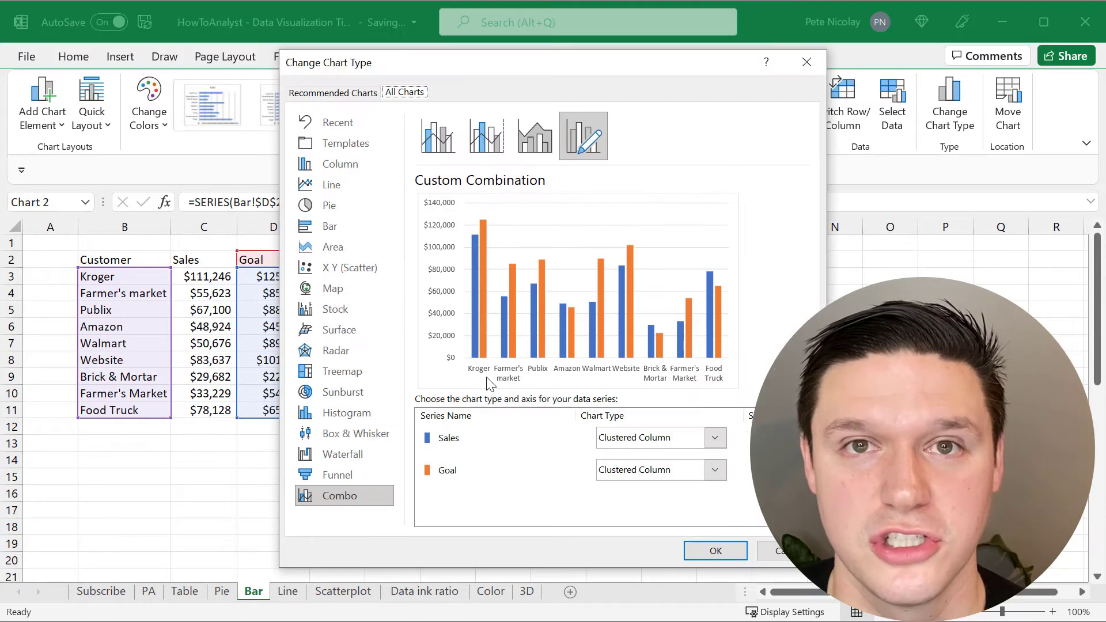
{"action": "left_click", "coordinate": [429, 148]}
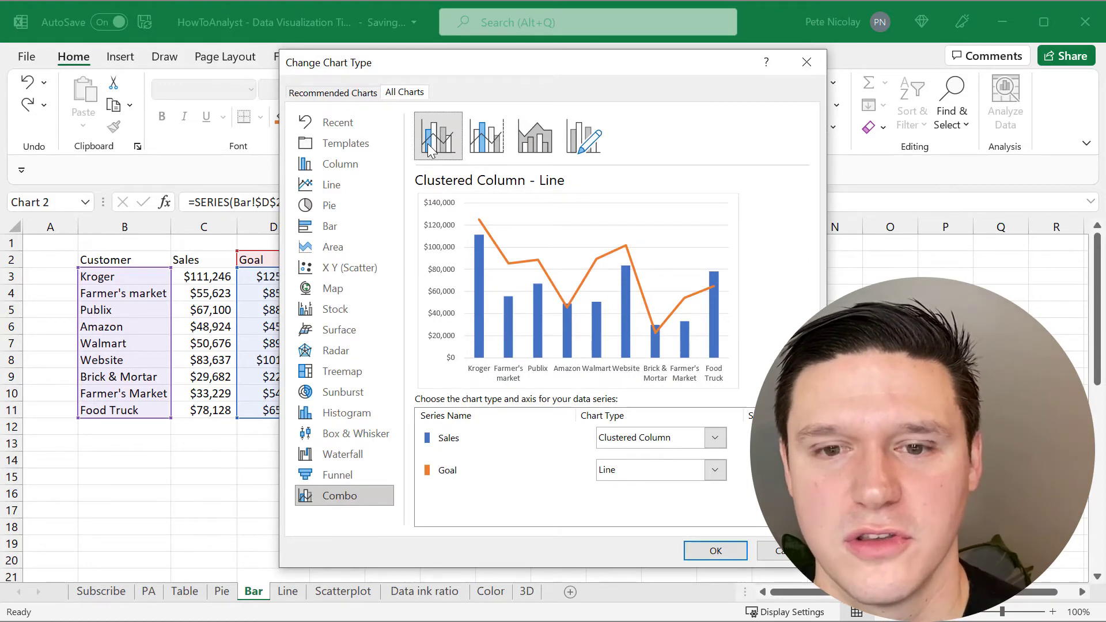
{"action": "left_click", "coordinate": [716, 552]}
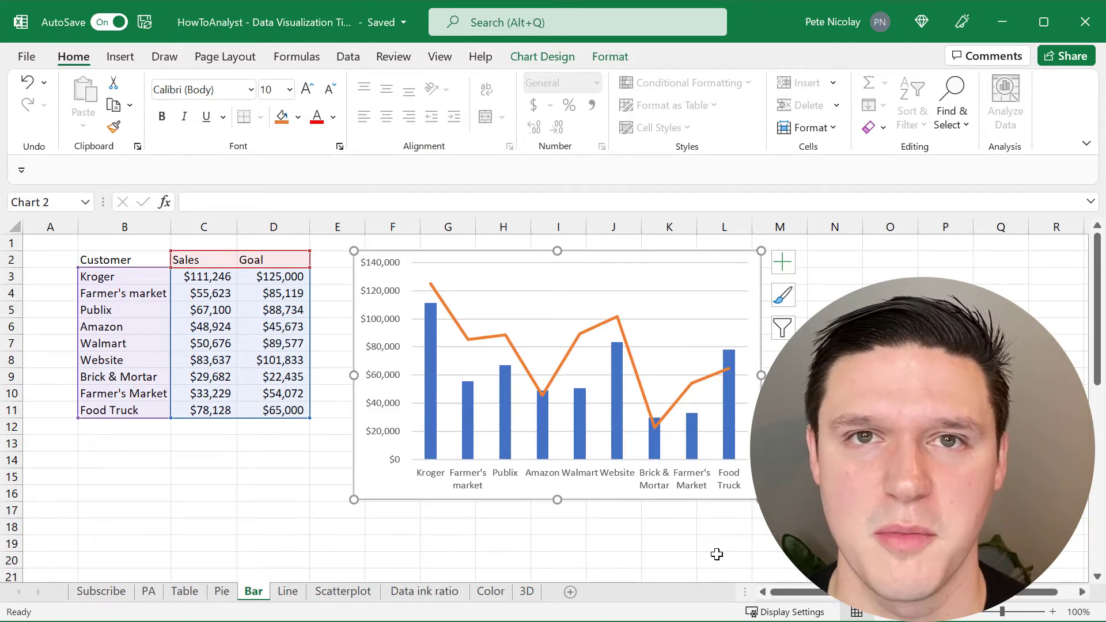
Change the Goal series' markers to the built-in dash shape in the sales combo chart.
{"action": "right_click", "coordinate": [484, 340]}
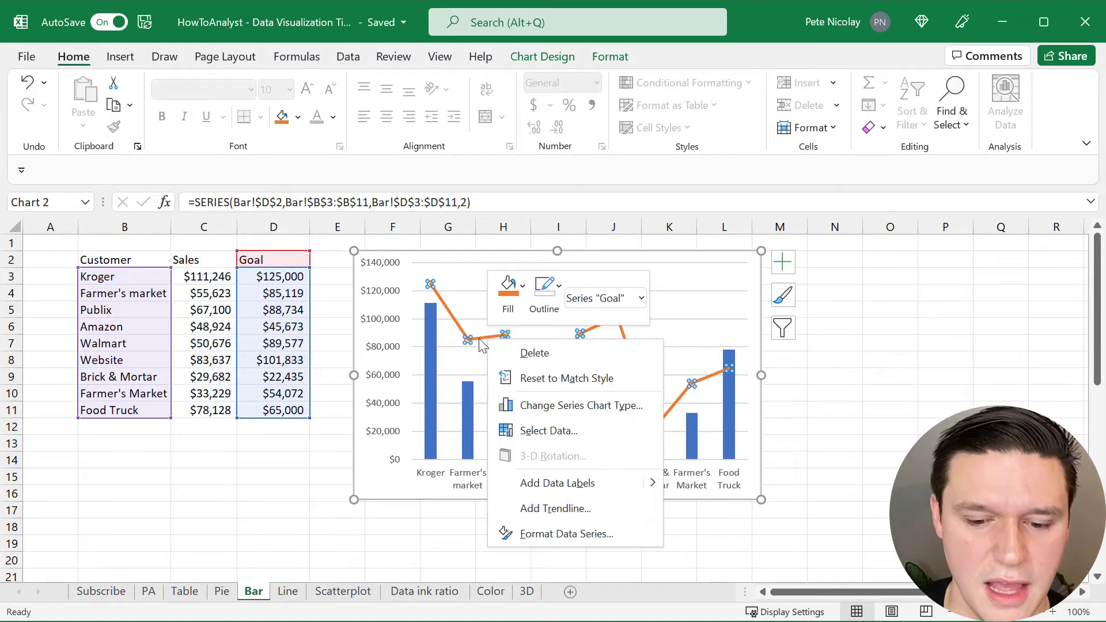
{"action": "left_click", "coordinate": [572, 534]}
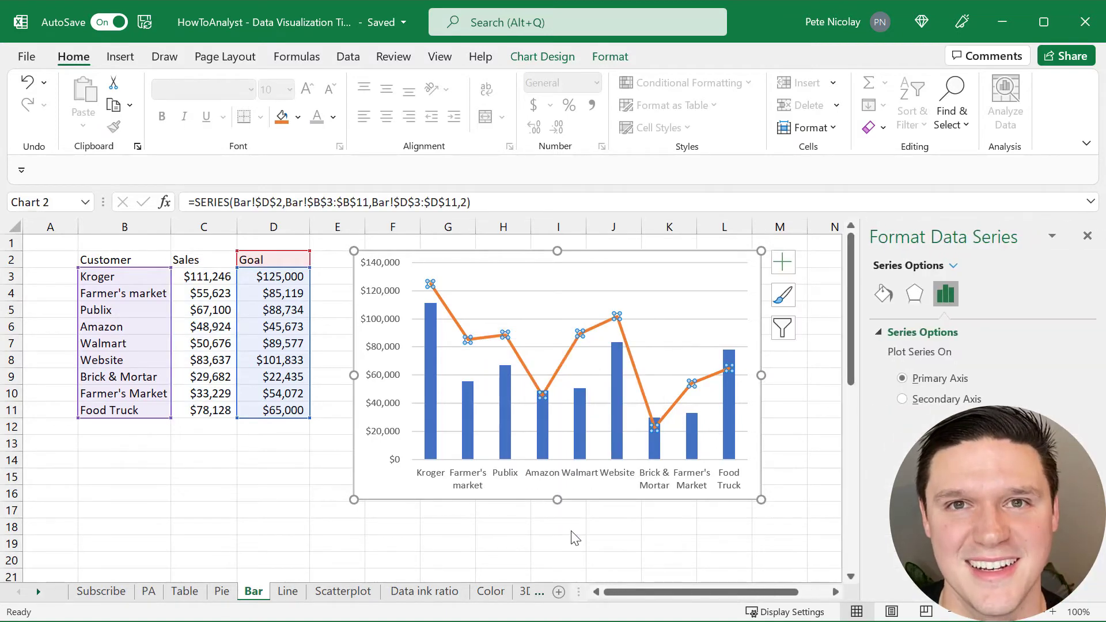
{"action": "left_click", "coordinate": [883, 295]}
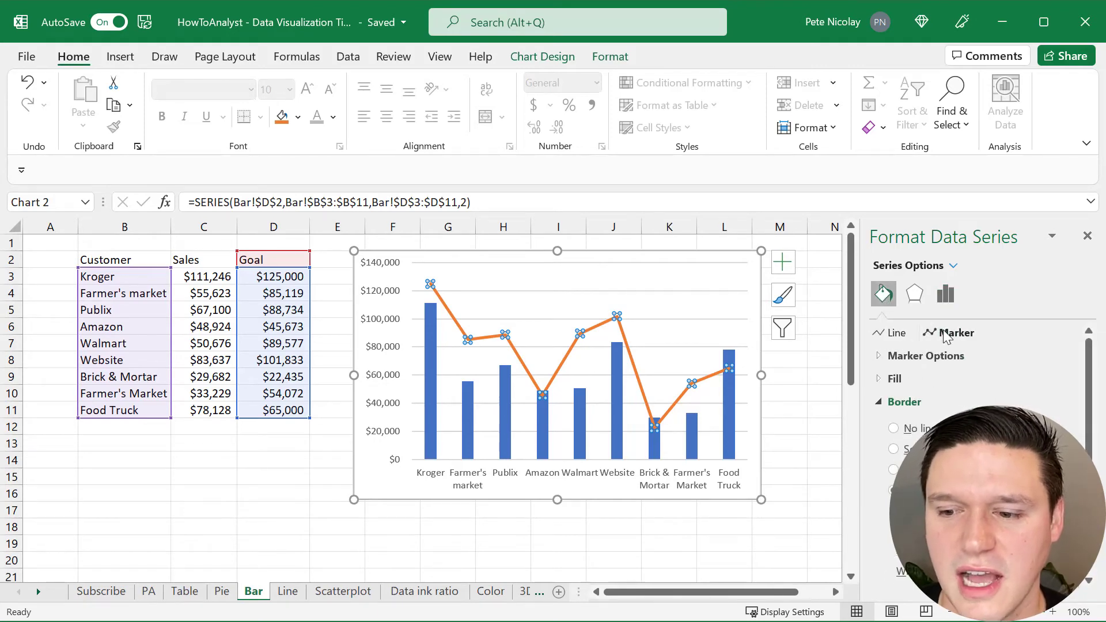
{"action": "left_click", "coordinate": [878, 358]}
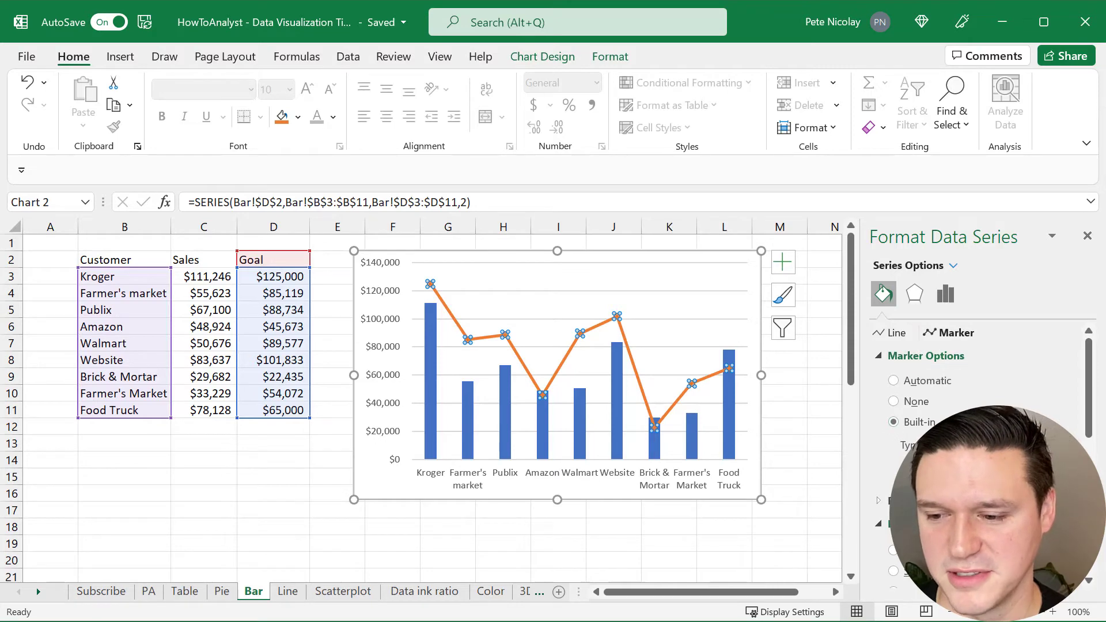
{"action": "left_click", "coordinate": [945, 573]}
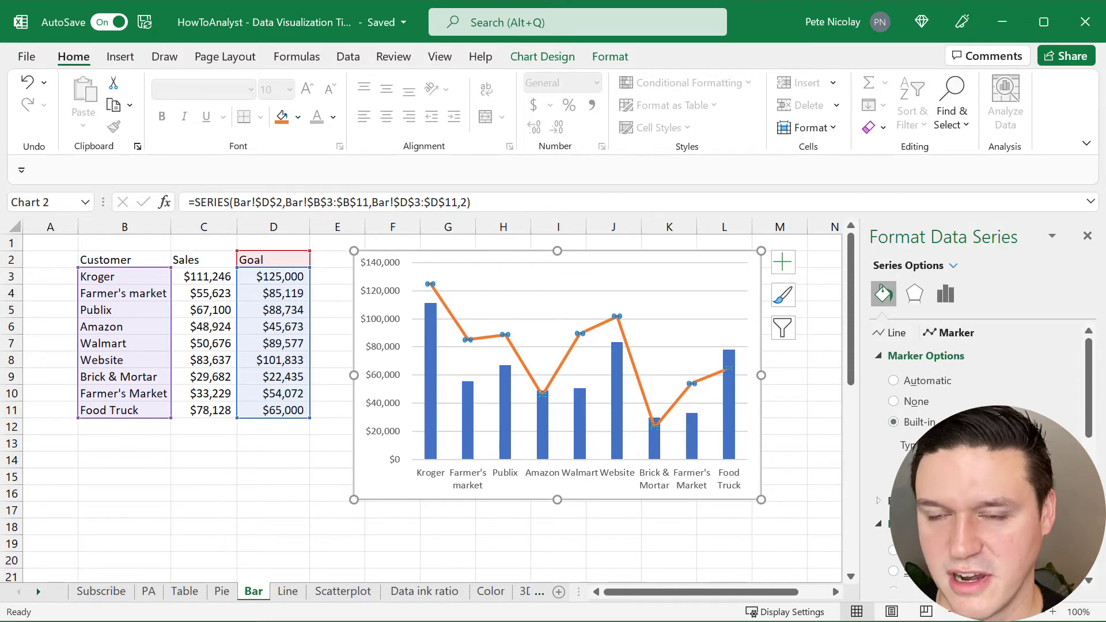
Remove the connecting line from the Goal series by setting it to No line.
{"action": "left_click", "coordinate": [894, 335]}
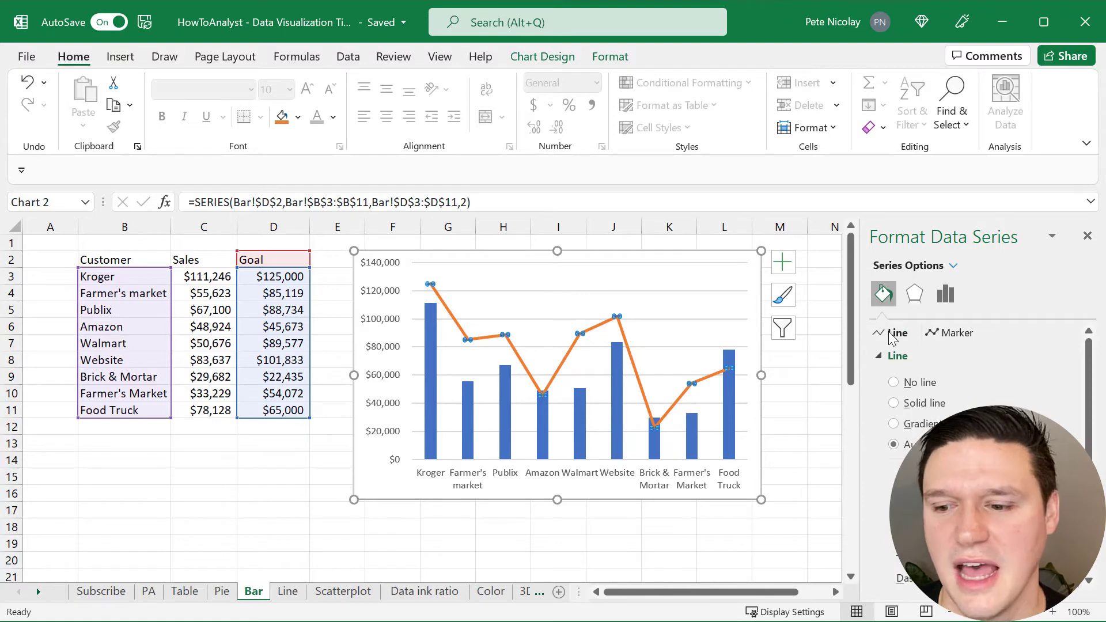
{"action": "left_click", "coordinate": [899, 380]}
{"action": "left_click", "coordinate": [830, 393]}
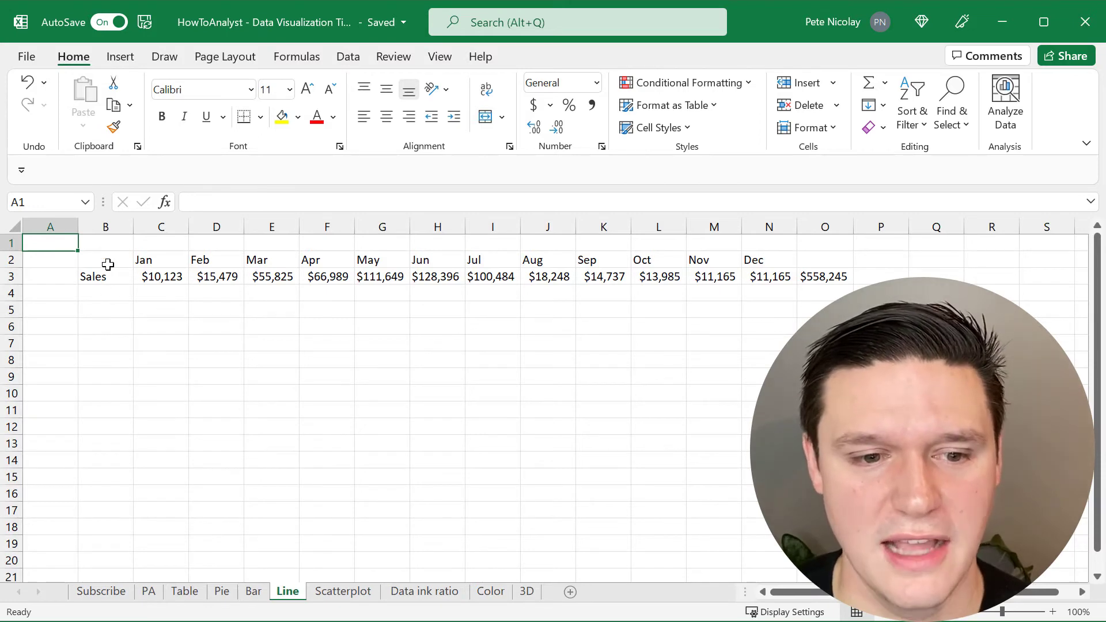
Insert a 2-D line chart from B2:N3 on the Line sheet and place it below the monthly sales row.
{"action": "left_click_drag", "start_coordinate": [108, 264], "coordinate": [756, 274]}
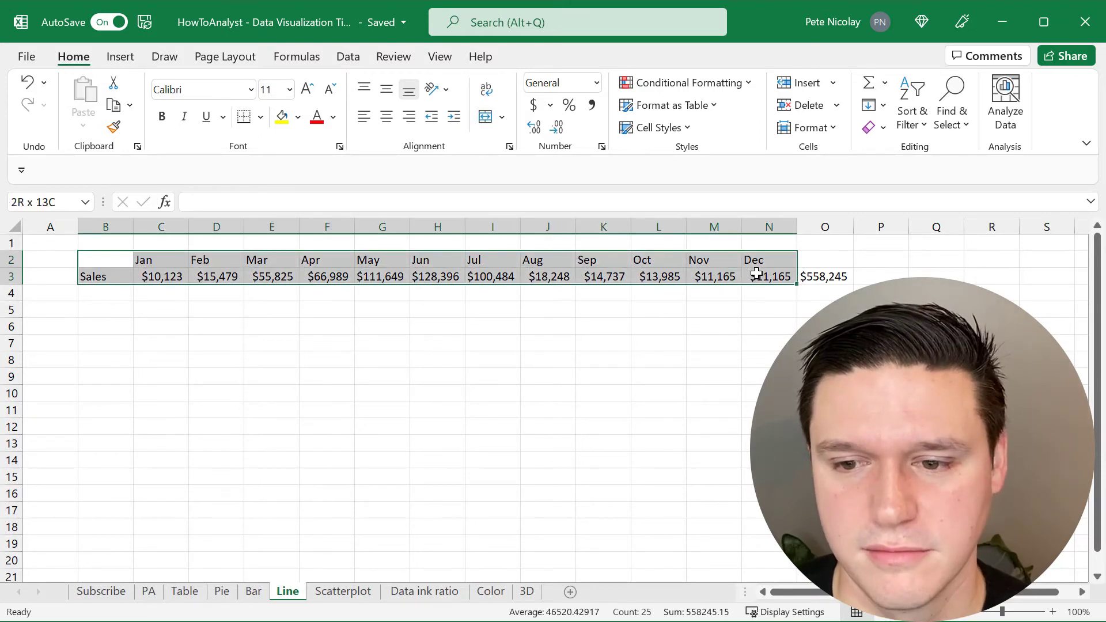
{"action": "left_click", "coordinate": [121, 57]}
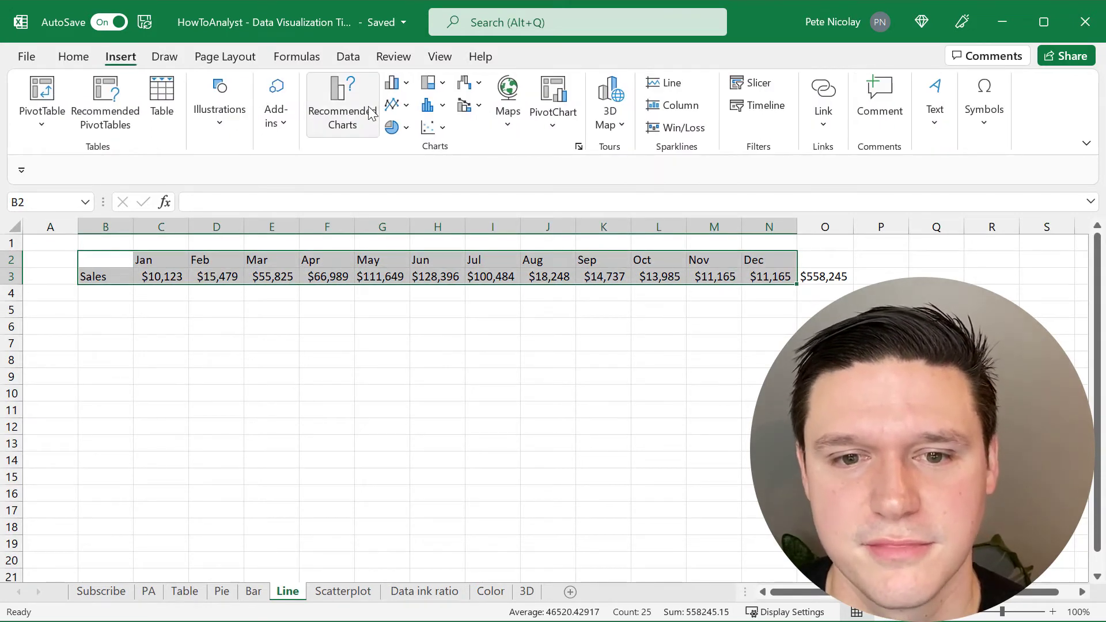
{"action": "left_click", "coordinate": [396, 105]}
{"action": "left_click", "coordinate": [416, 164]}
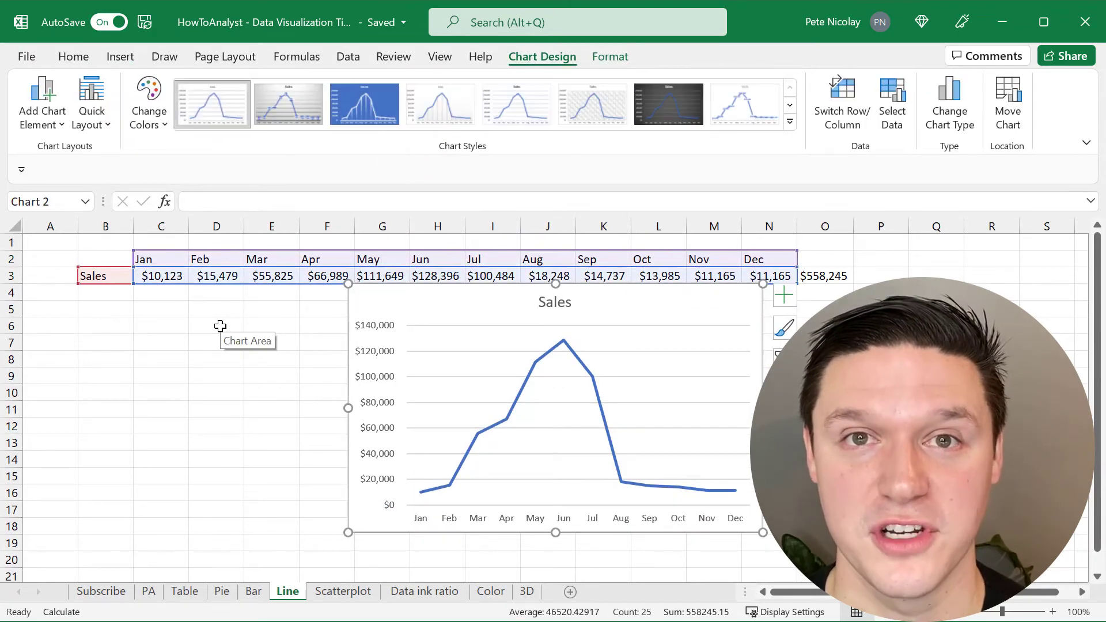
{"action": "left_click_drag", "start_coordinate": [350, 336], "coordinate": [328, 356]}
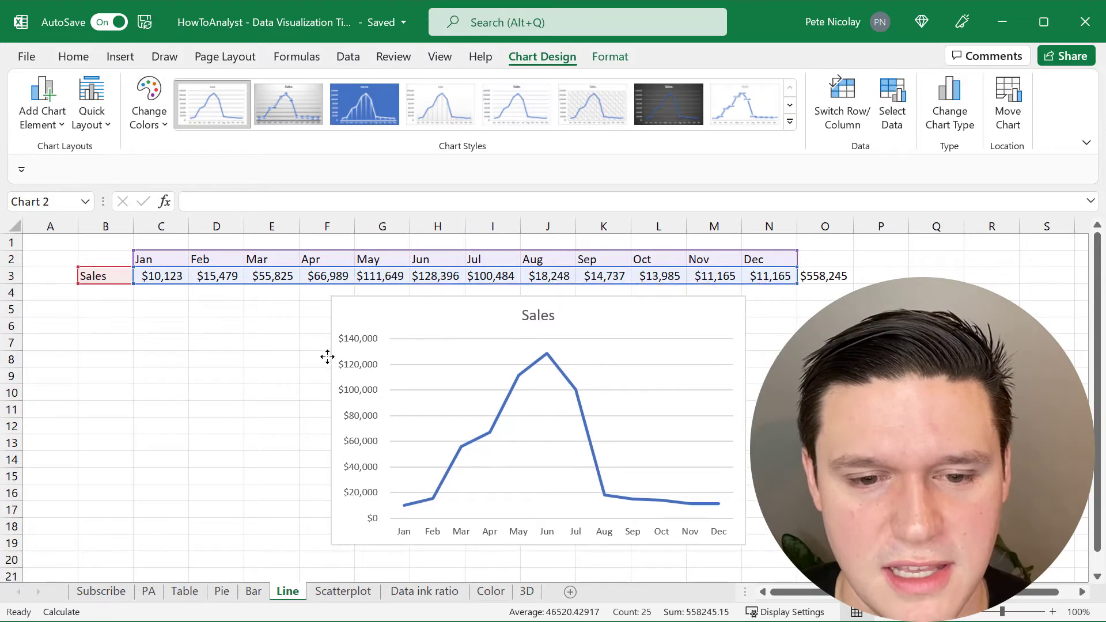
Enter the formula +AVERAGE(C3:N3) in C4 to average the monthly sales.
{"action": "left_click", "coordinate": [151, 294]}
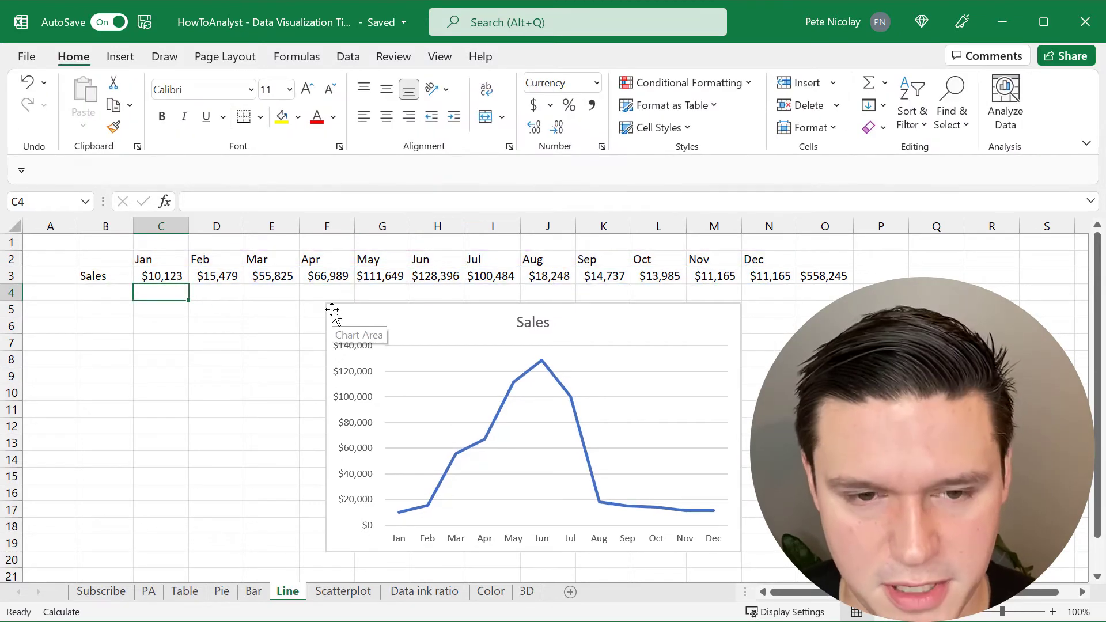
{"action": "type", "text": "+aver"}
{"action": "key", "text": "Tab"}
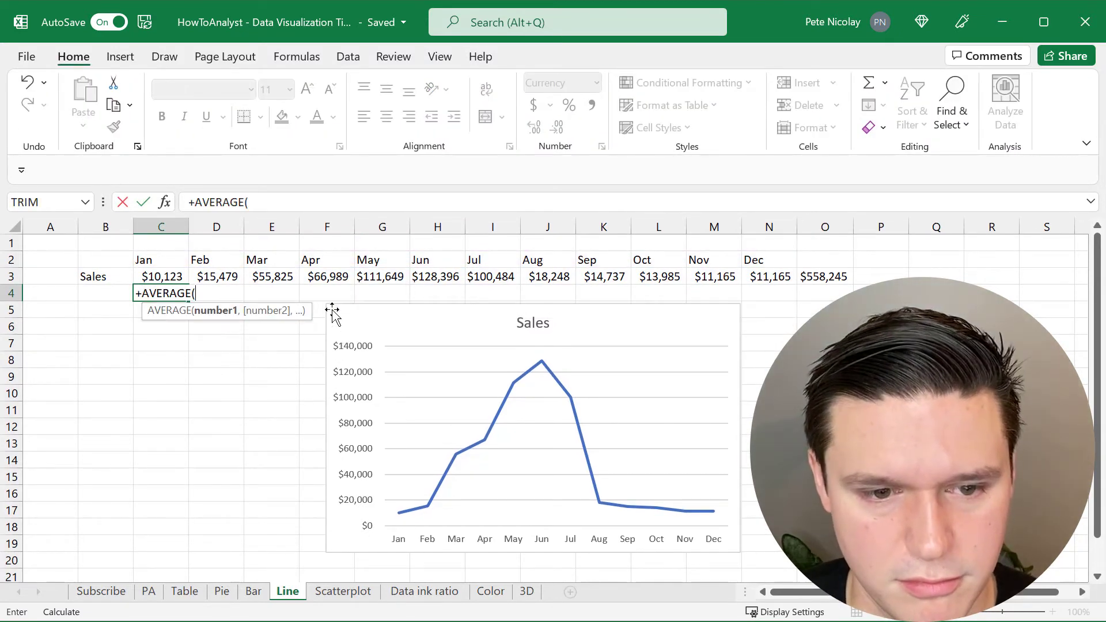
{"action": "key", "text": "Up"}
{"action": "key", "text": "shift+Right"}
{"action": "key", "text": "shift+Right"}
{"action": "key", "text": "shift+Right"}
{"action": "key", "text": "shift+Right"}
{"action": "key", "text": "shift+Right"}
{"action": "key", "text": "shift+Right"}
{"action": "key", "text": "shift+Right"}
{"action": "key", "text": "shift+Right"}
{"action": "key", "text": "shift+Right"}
{"action": "key", "text": "shift+Right"}
{"action": "key", "text": "shift+Right"}
{"action": "type", "text": ")"}
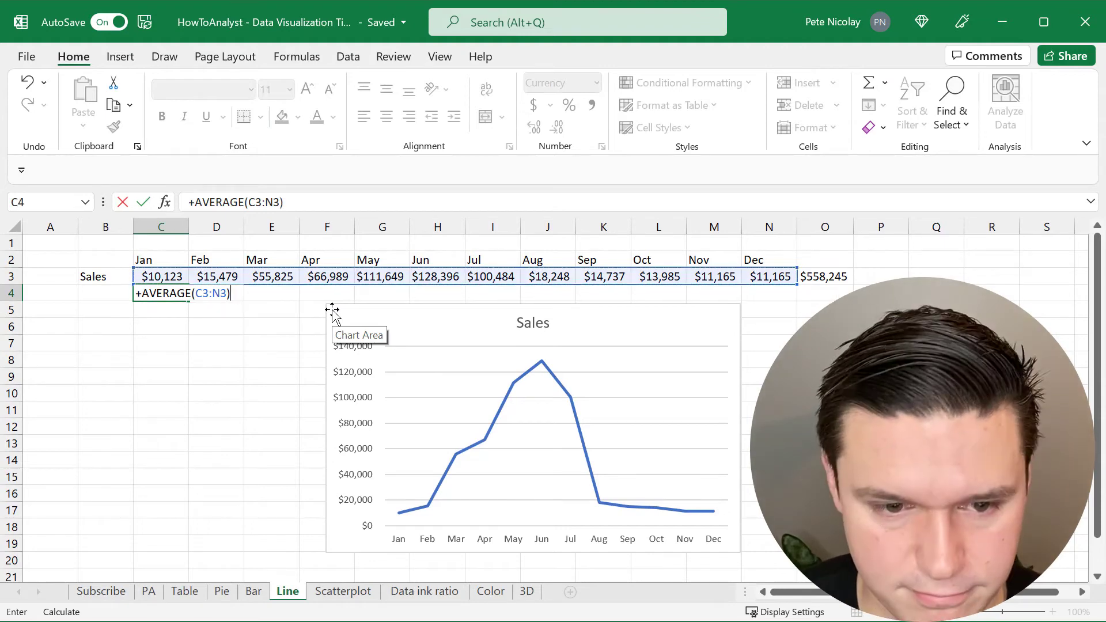
{"action": "key", "text": "Return"}
Make the range in C4's average formula absolute as $C$3:$N$3.
{"action": "key", "text": "Up"}
{"action": "key", "text": "F2"}
{"action": "key", "text": "Left"}
{"action": "key", "text": "Left"}
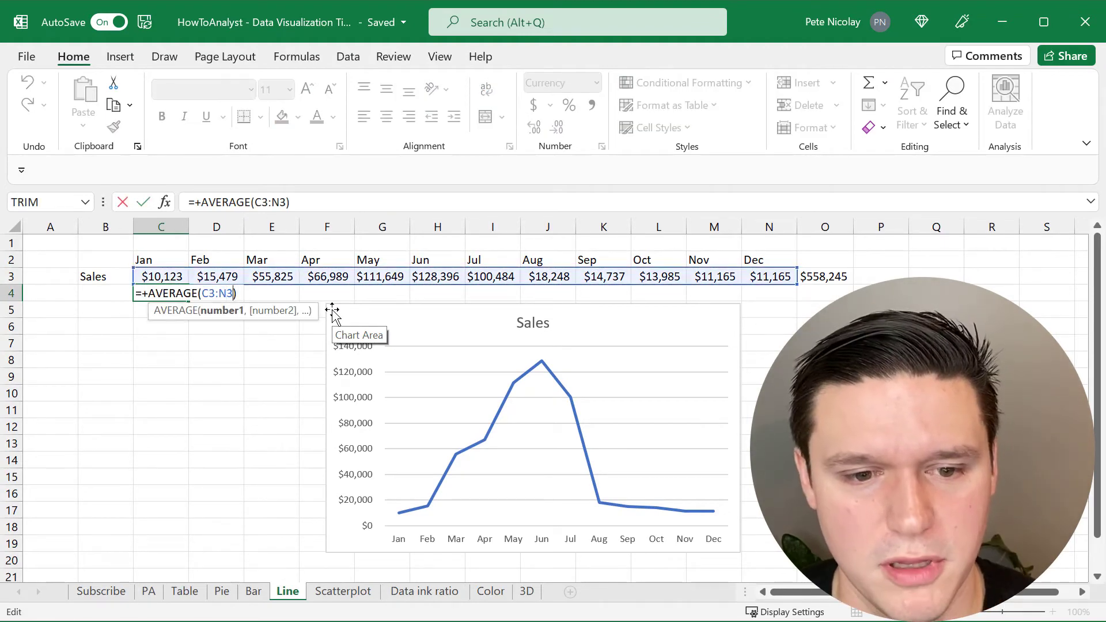
{"action": "key", "text": "F4"}
{"action": "key", "text": "Return"}
Fill the average formula from C4 across to N4.
{"action": "key", "text": "Up"}
{"action": "key", "text": "Up"}
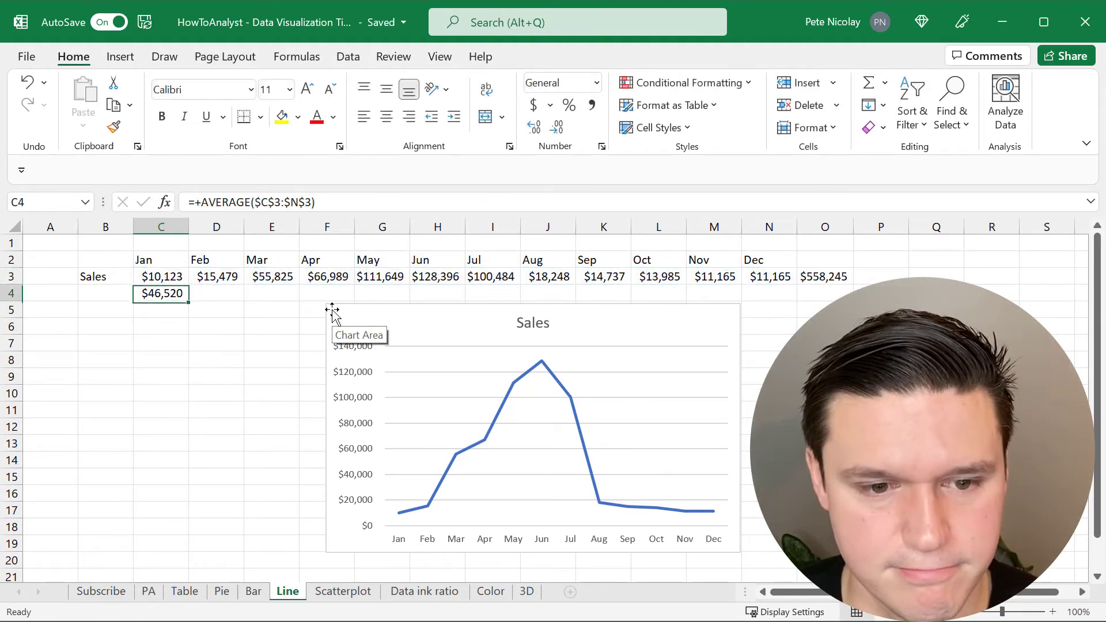
{"action": "key", "text": "ctrl+Right"}
{"action": "key", "text": "Down"}
{"action": "key", "text": "Left"}
{"action": "key", "text": "ctrl+shift+Left"}
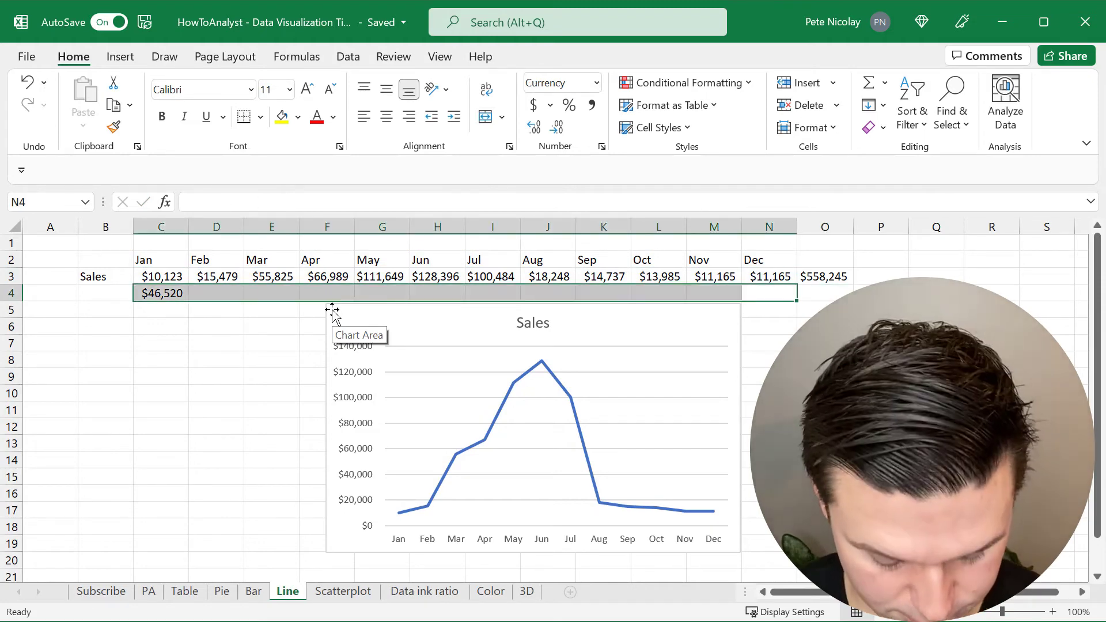
{"action": "key", "text": "ctrl+r"}
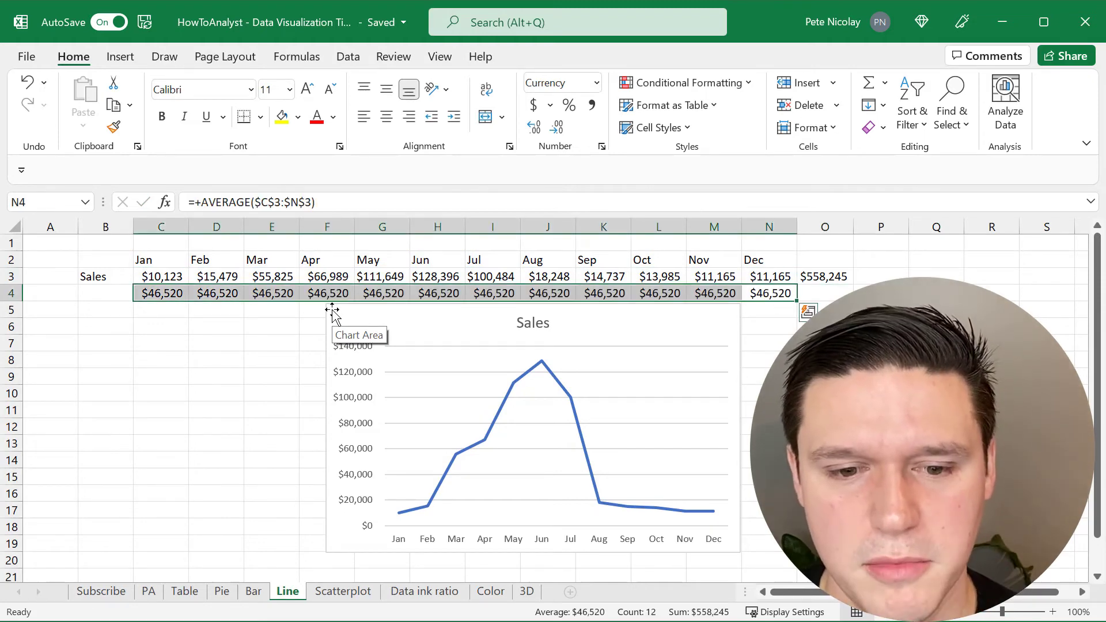
Label B4 Average and extend the line chart's data range to B2:N4 to include that series.
{"action": "left_click", "coordinate": [333, 311]}
{"action": "left_click", "coordinate": [554, 55]}
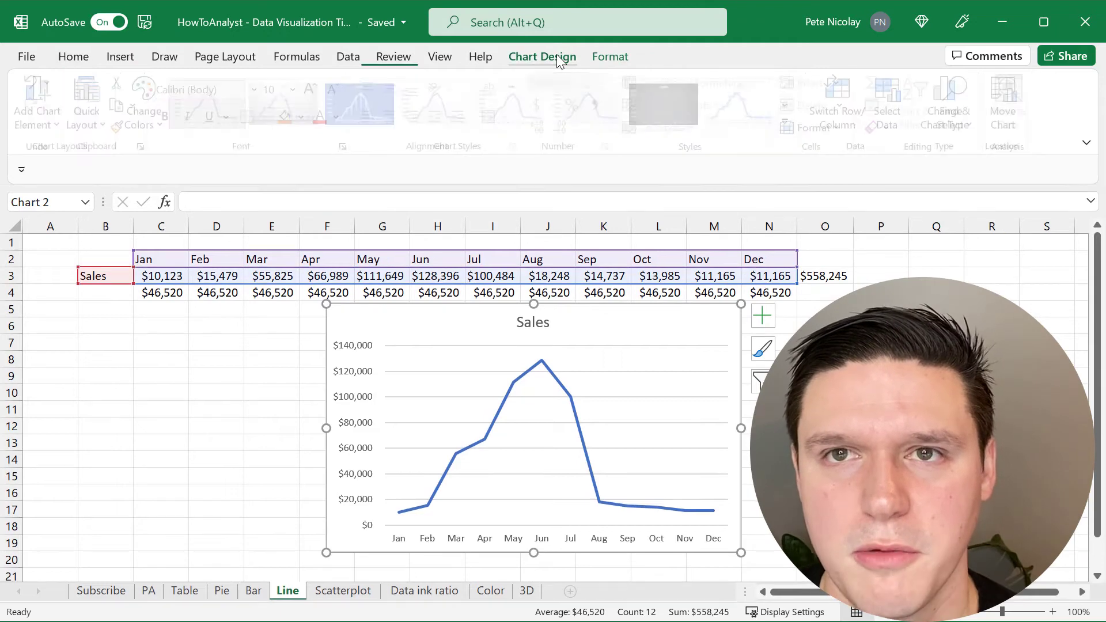
{"action": "left_click", "coordinate": [902, 108]}
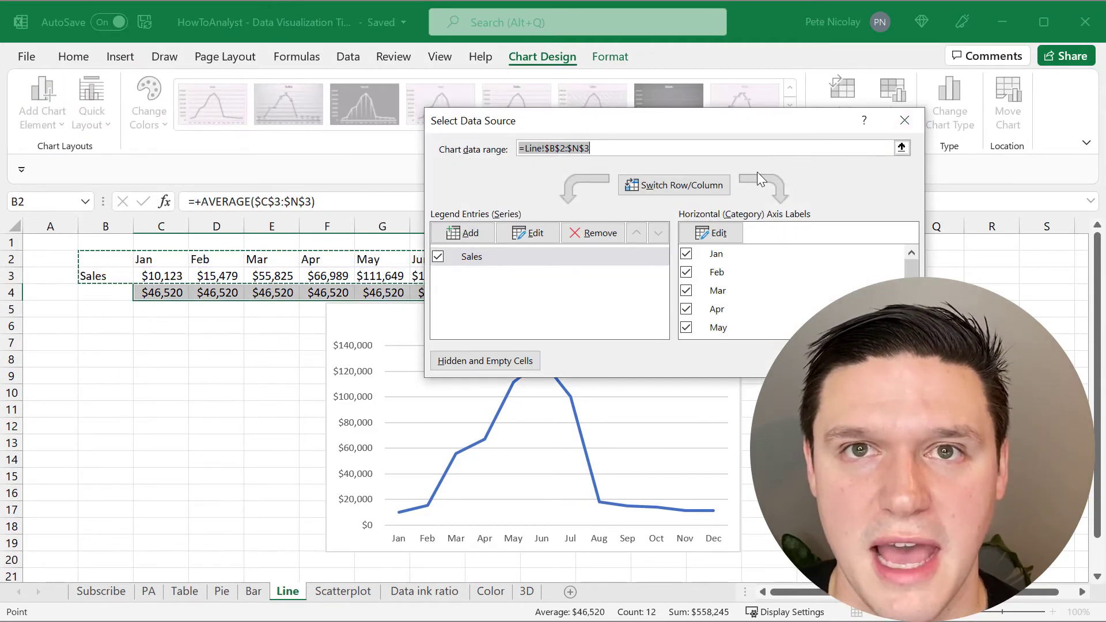
{"action": "left_click_drag", "start_coordinate": [105, 259], "coordinate": [761, 292]}
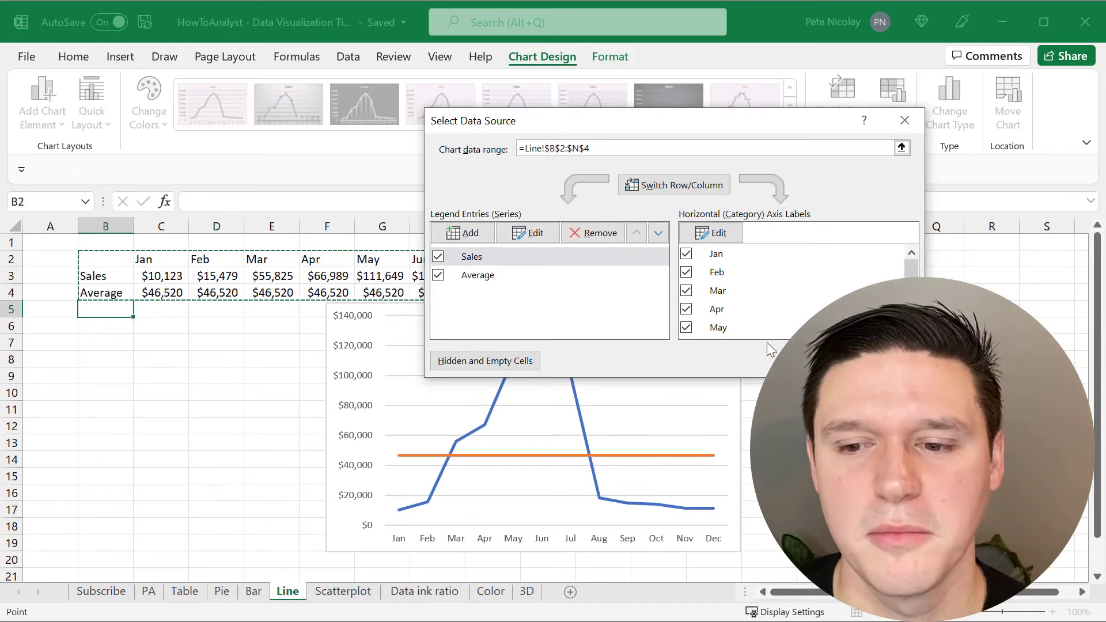
{"action": "left_click", "coordinate": [820, 362]}
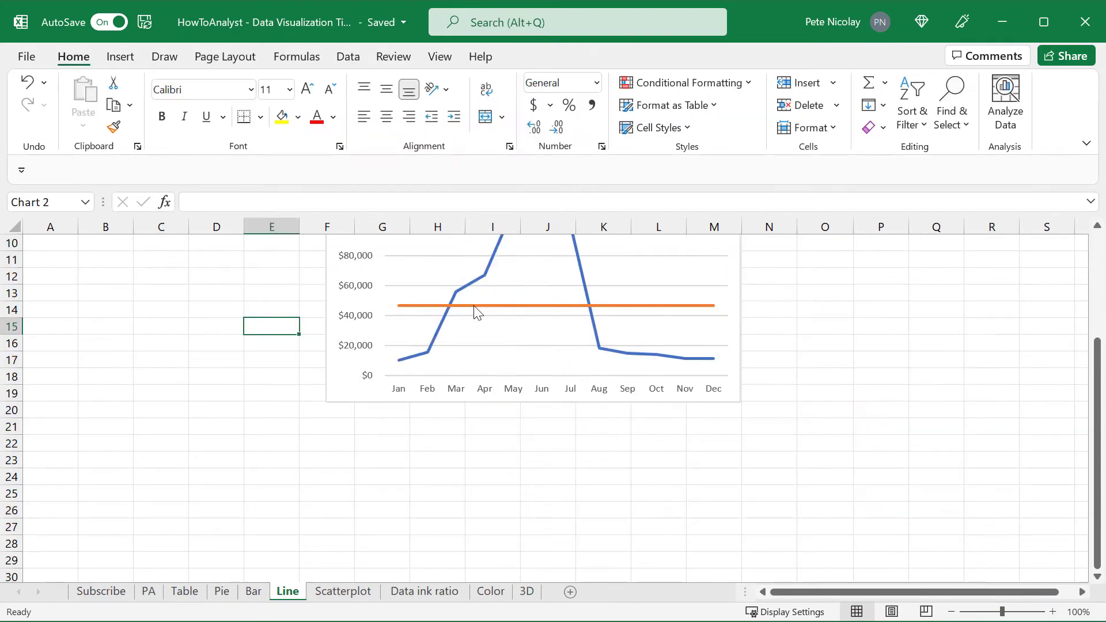
Open the line formatting options for the chart's Average series, down to the dash type settings.
{"action": "right_click", "coordinate": [475, 307]}
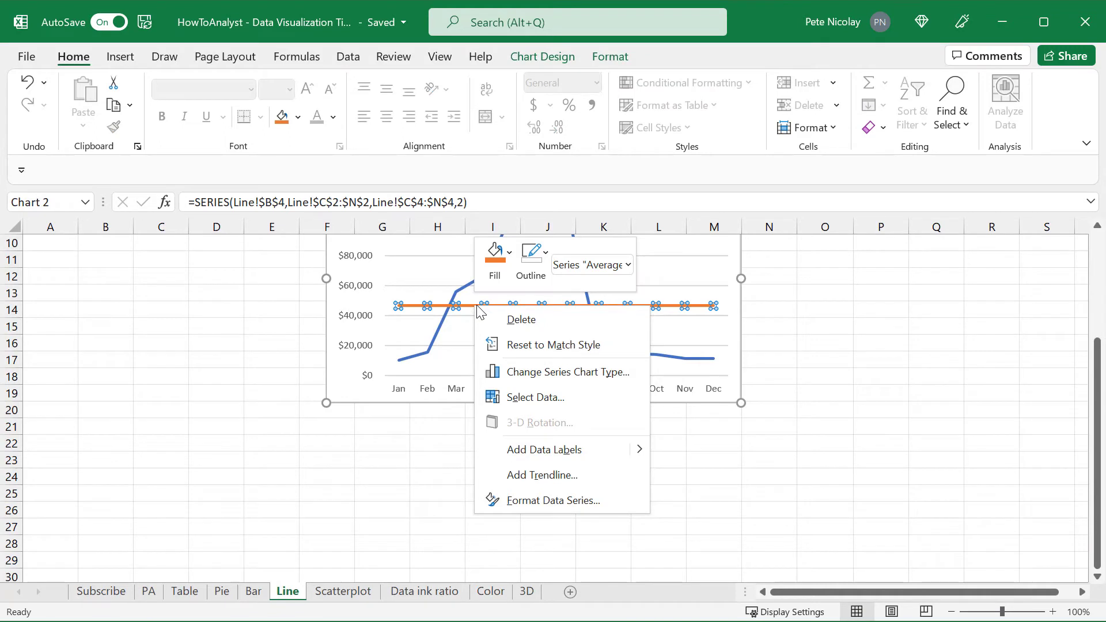
{"action": "left_click", "coordinate": [533, 499]}
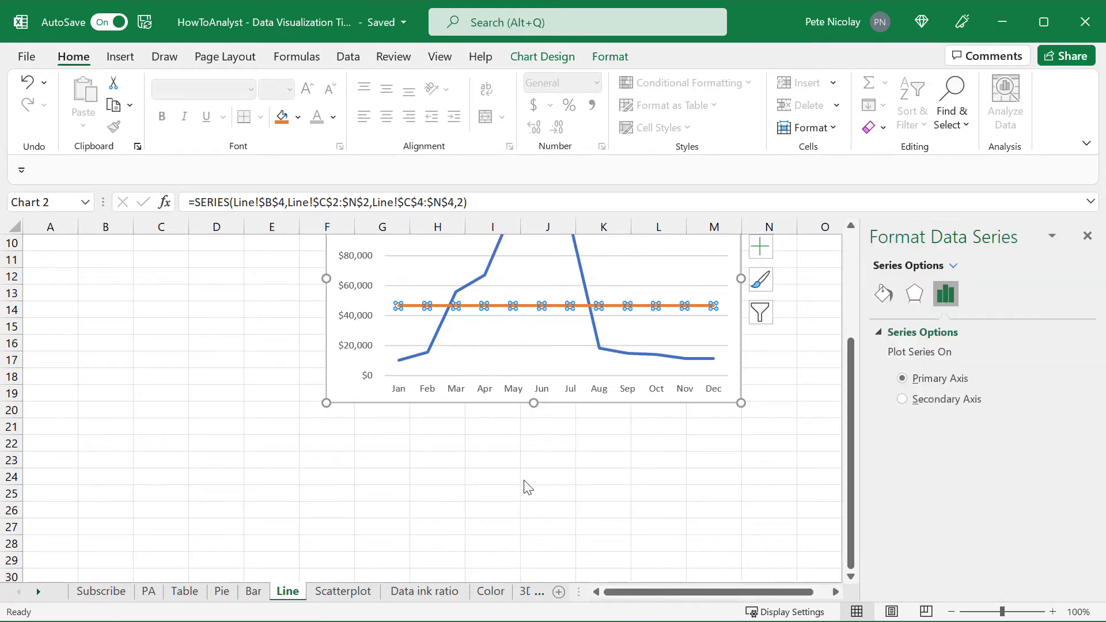
{"action": "left_click", "coordinate": [883, 293]}
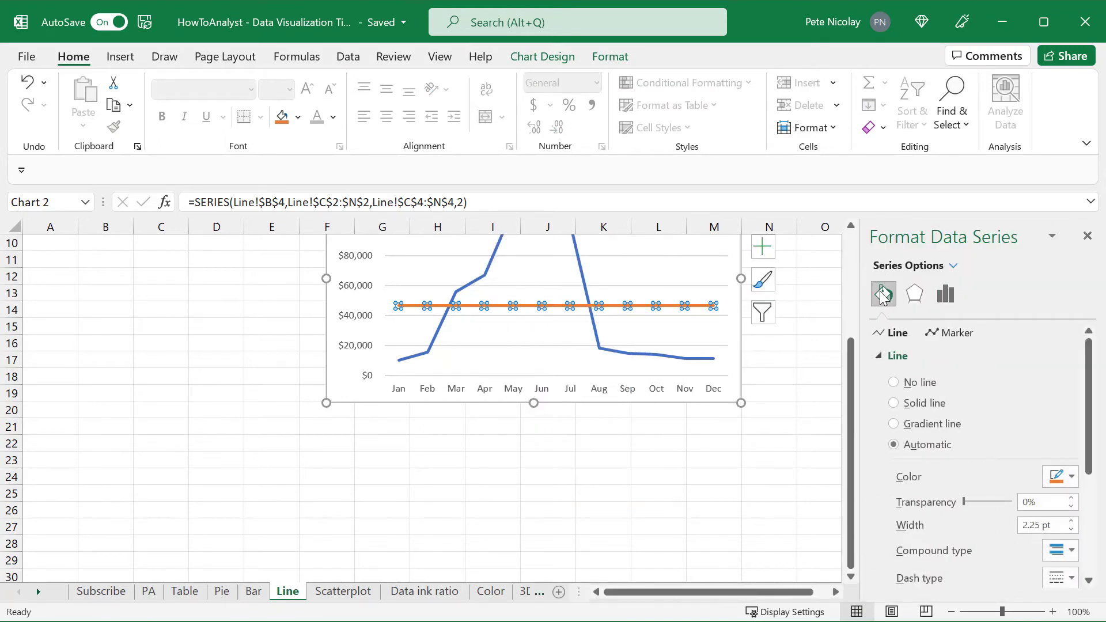
{"action": "scroll", "coordinate": [975, 392], "scroll_direction": "down", "scroll_amount": 1}
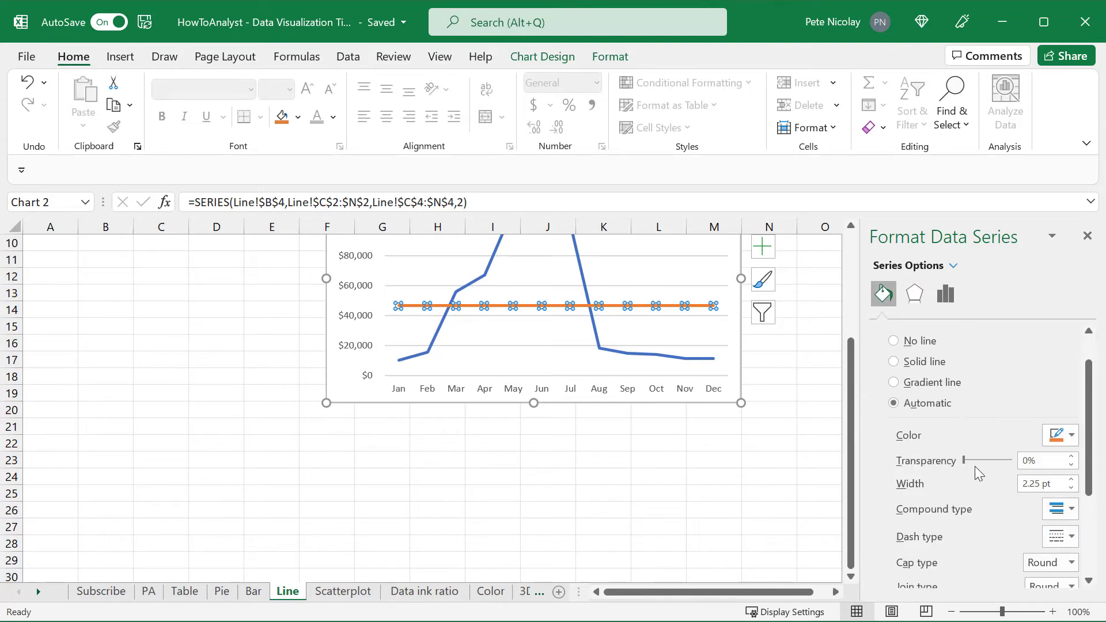
{"action": "scroll", "coordinate": [975, 465], "scroll_direction": "down", "scroll_amount": 1}
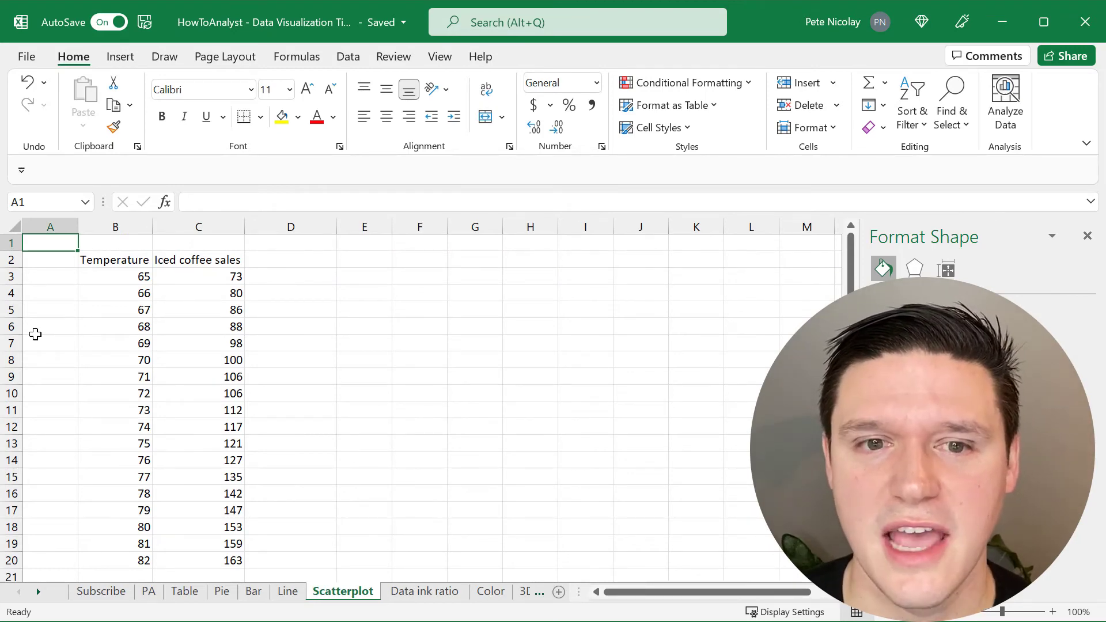
Insert a scatter chart from the temperature and iced coffee sales data in B2:C20 on the Scatterplot sheet.
{"action": "left_click_drag", "start_coordinate": [117, 260], "coordinate": [172, 559]}
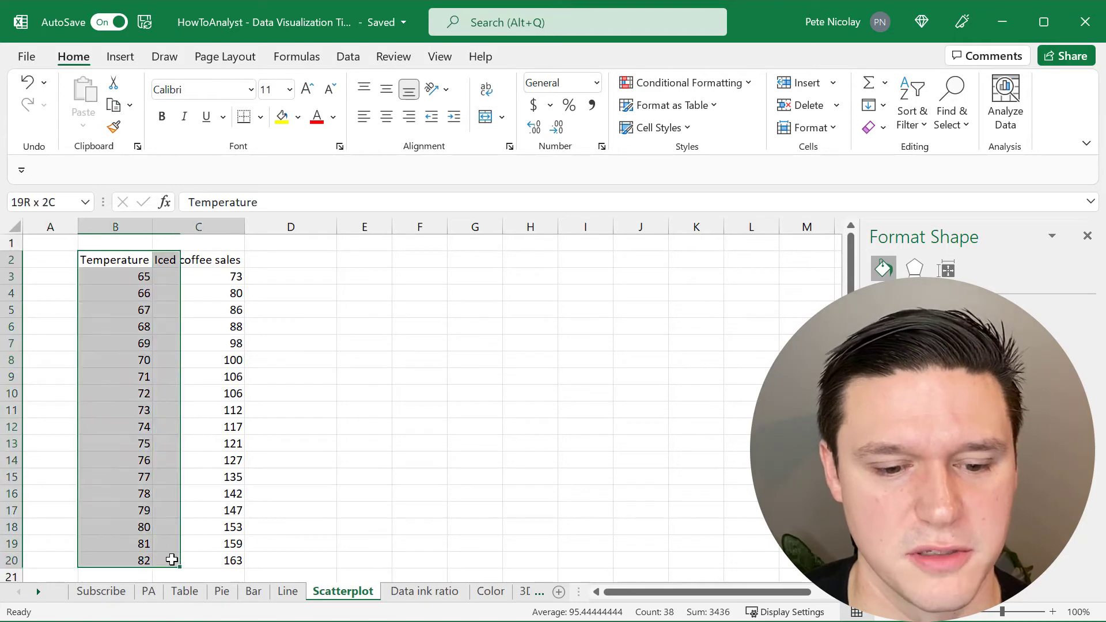
{"action": "left_click", "coordinate": [120, 56]}
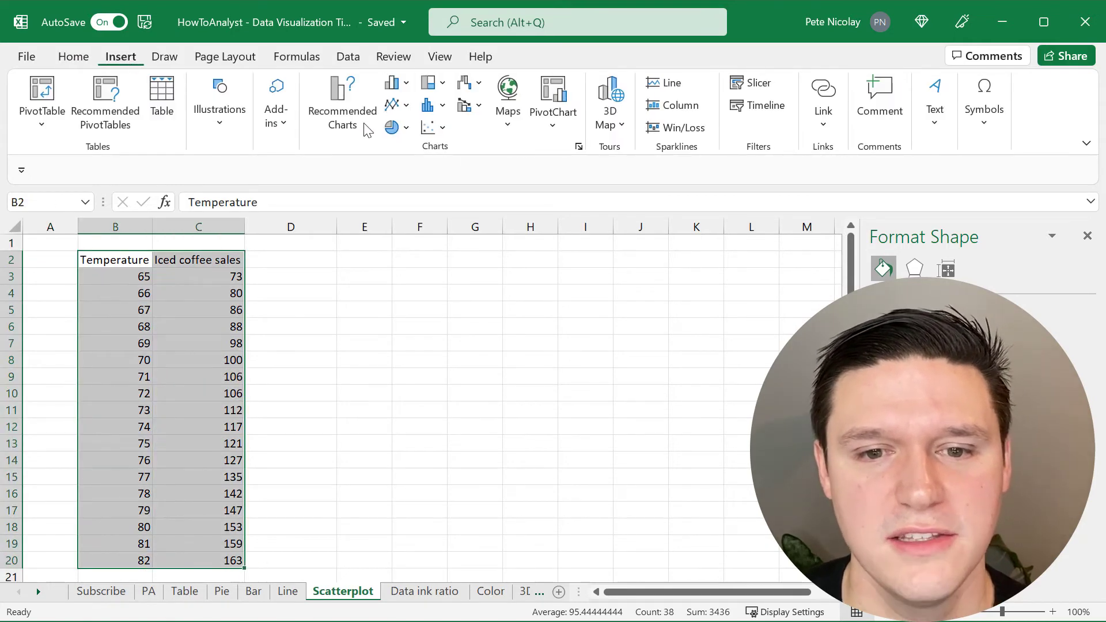
{"action": "left_click", "coordinate": [429, 127]}
{"action": "left_click", "coordinate": [439, 190]}
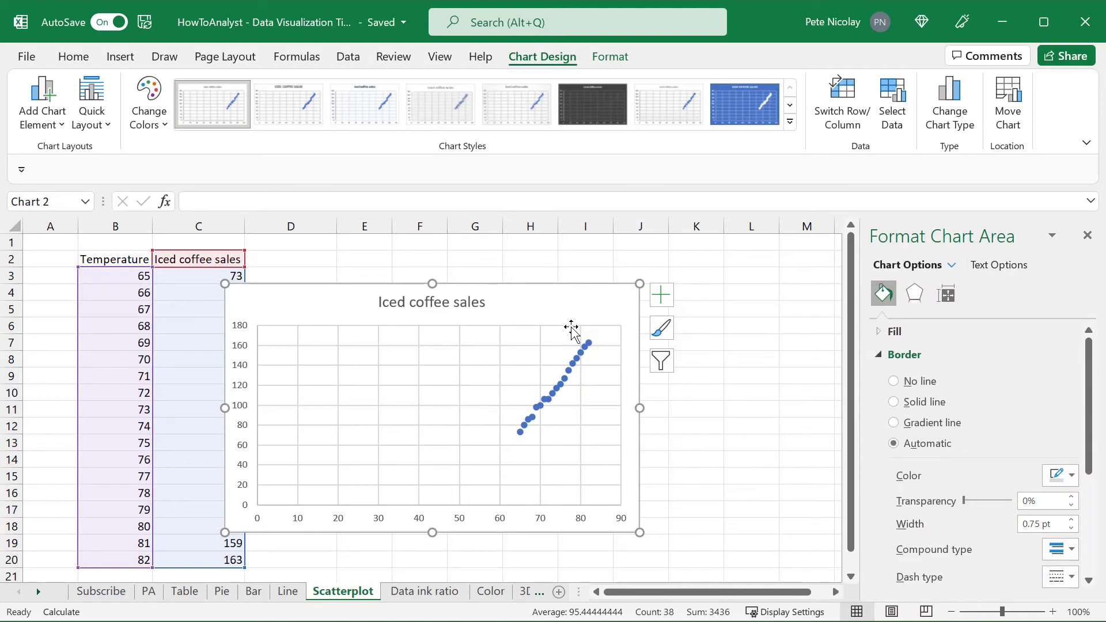
Change the scatter chart's Iced coffee sales markers to the built-in plus sign type.
{"action": "right_click", "coordinate": [581, 357]}
{"action": "left_click", "coordinate": [606, 544]}
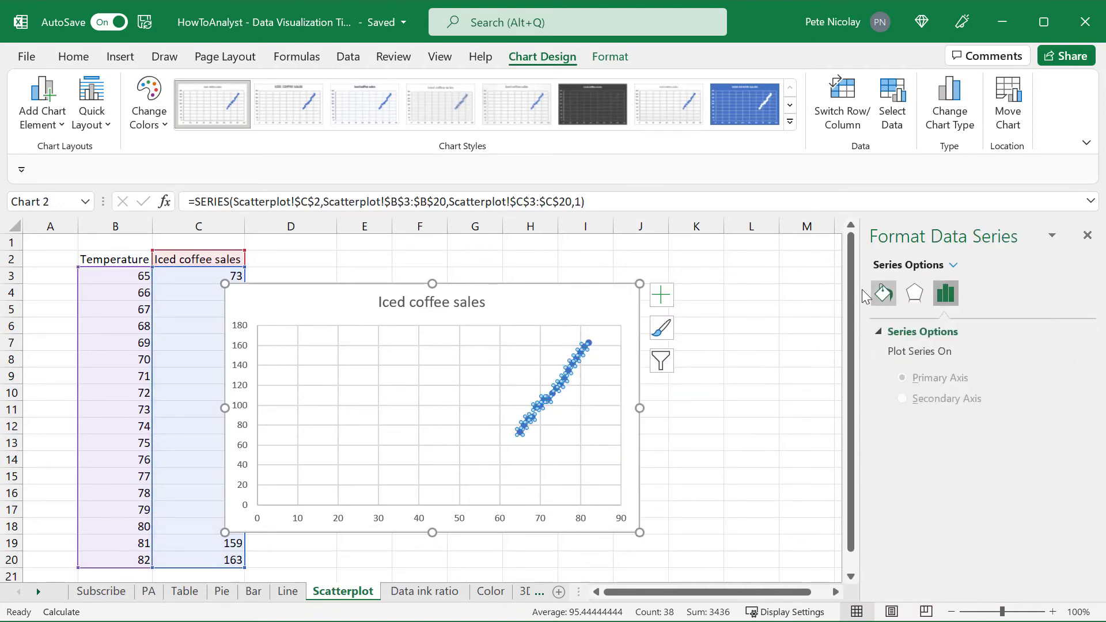
{"action": "left_click", "coordinate": [884, 294]}
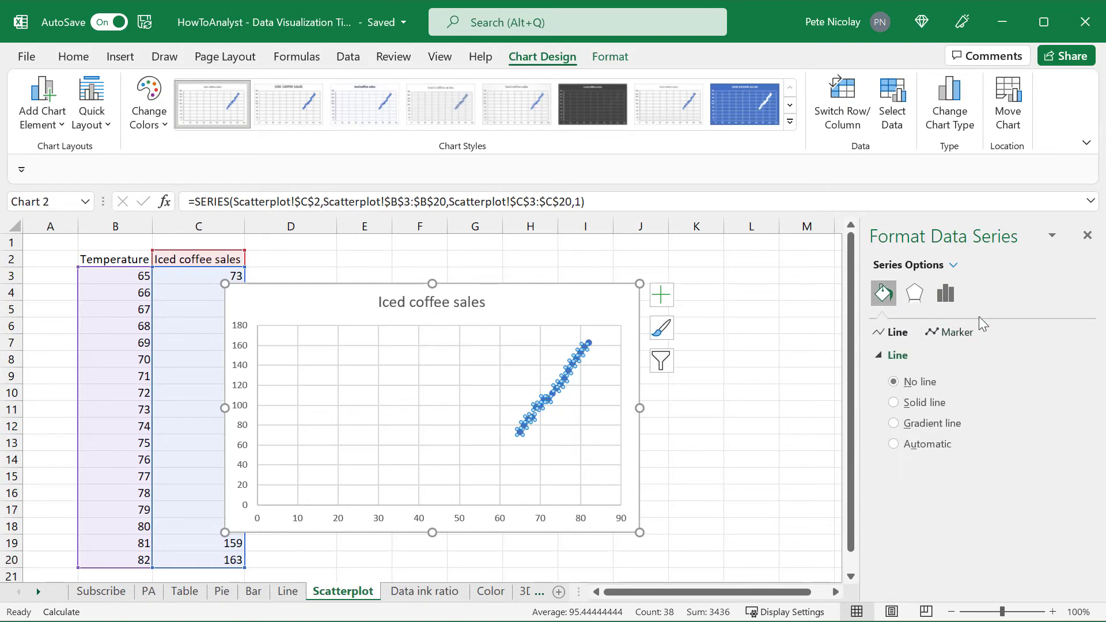
{"action": "left_click", "coordinate": [950, 332]}
{"action": "left_click", "coordinate": [879, 356]}
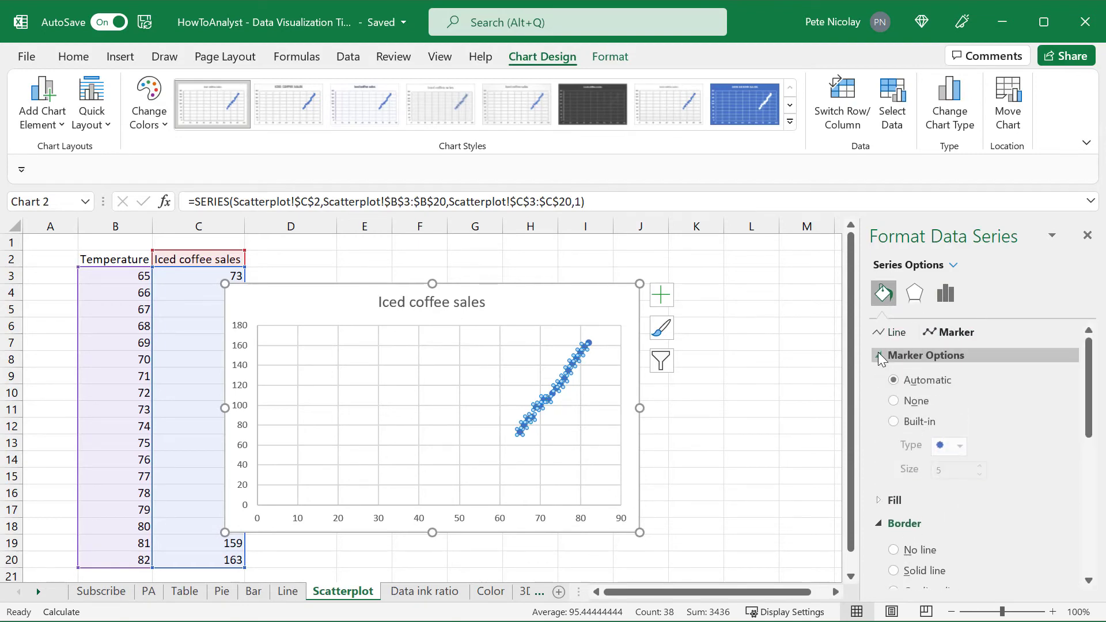
{"action": "left_click", "coordinate": [896, 422]}
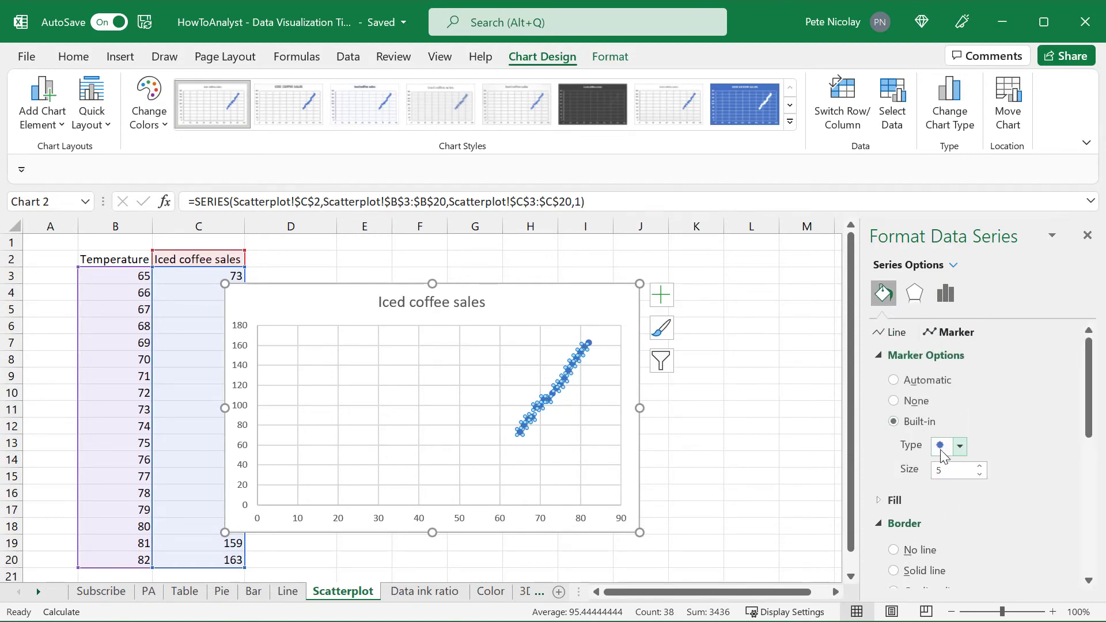
{"action": "left_click", "coordinate": [943, 452]}
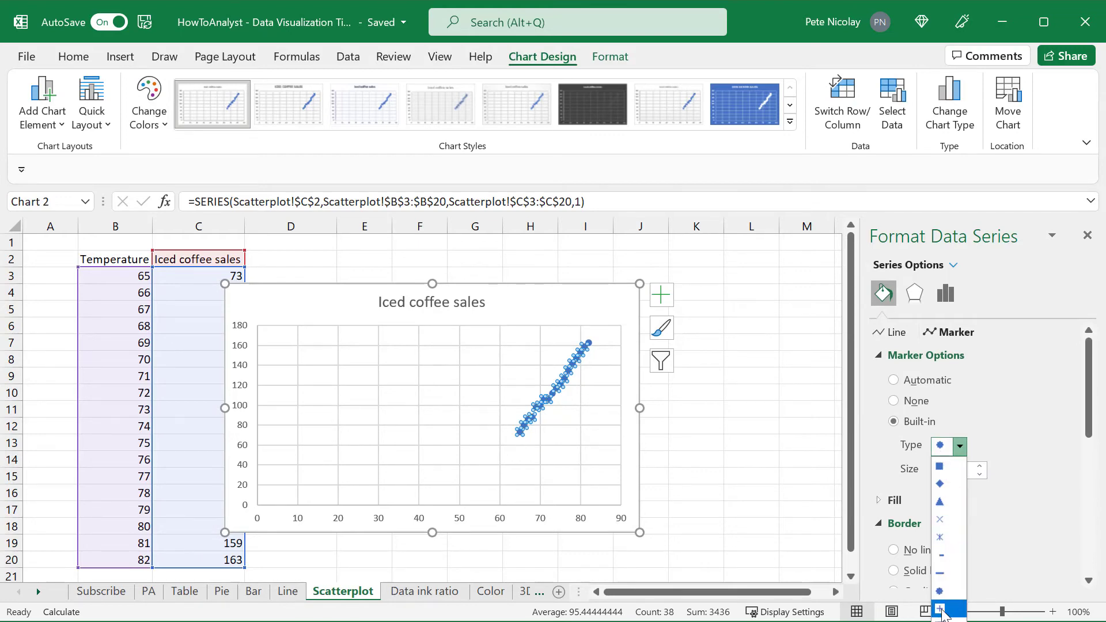
{"action": "left_click", "coordinate": [943, 611]}
{"action": "left_click", "coordinate": [721, 460]}
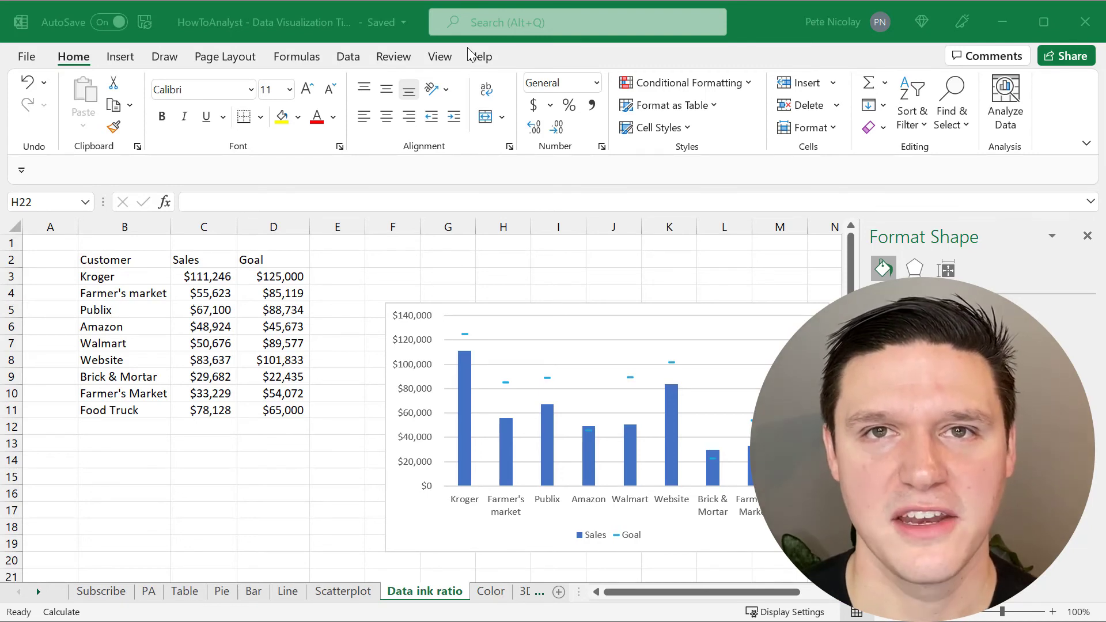
Remove the outline around the sales versus goal column chart on the Data ink ratio sheet.
{"action": "left_click", "coordinate": [413, 310]}
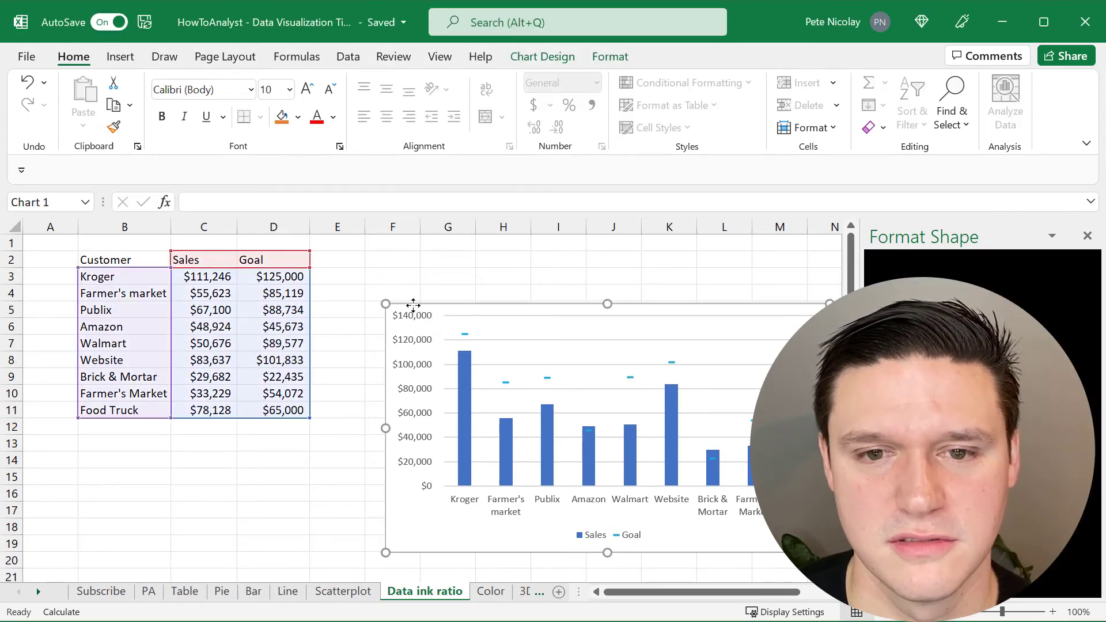
{"action": "left_click", "coordinate": [612, 57]}
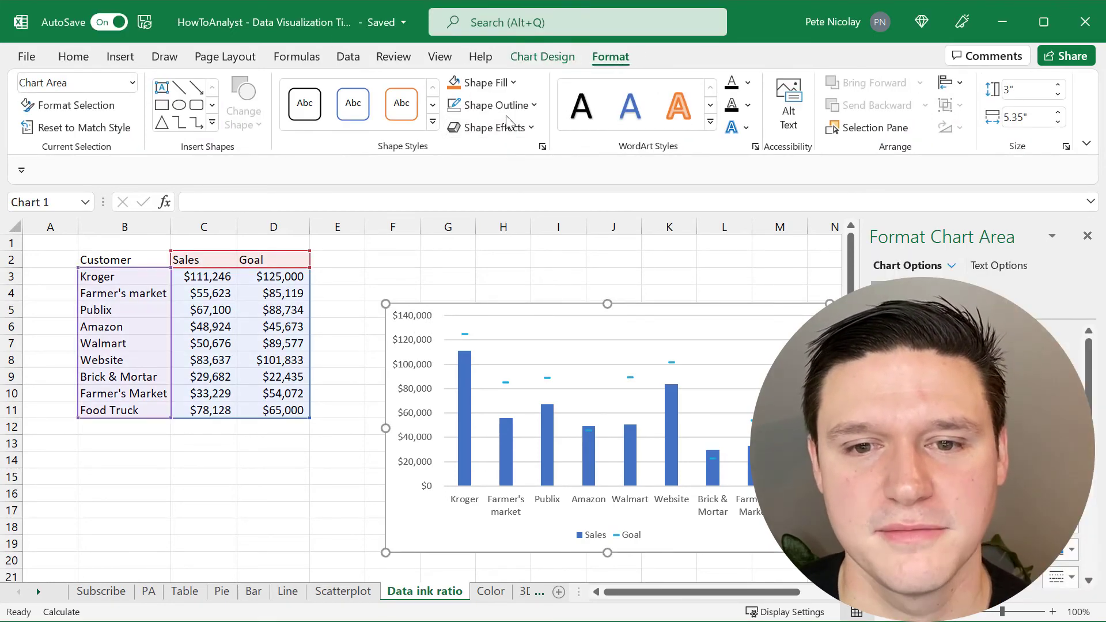
{"action": "left_click", "coordinate": [506, 110]}
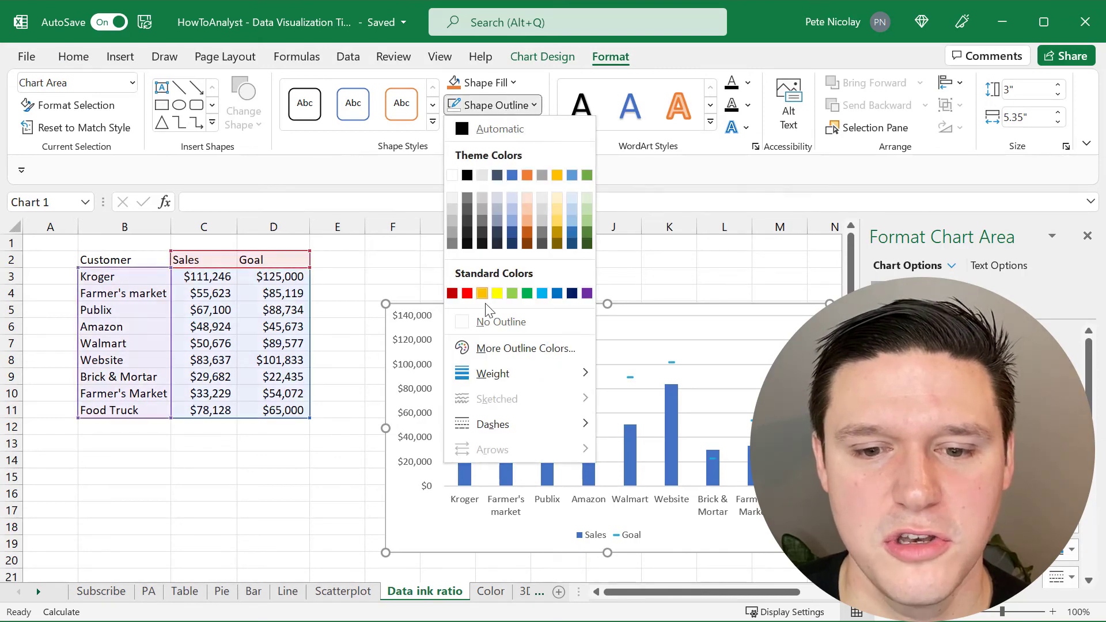
{"action": "left_click", "coordinate": [484, 322]}
{"action": "left_click", "coordinate": [418, 260]}
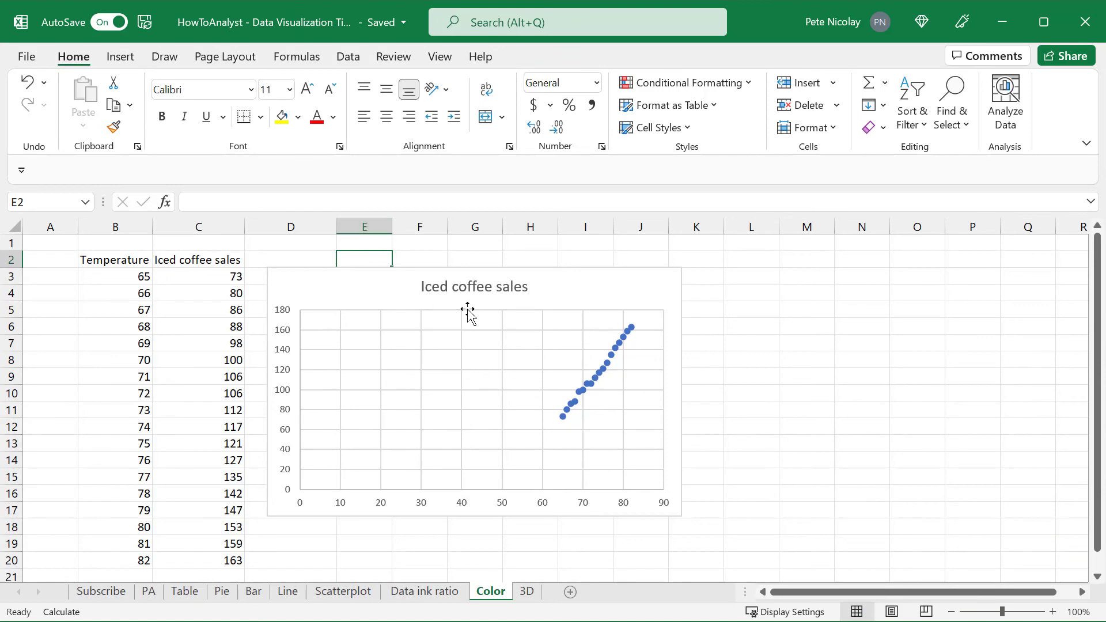
Vary the marker fill colors by point for the Iced coffee sales series in the Color sheet's scatter chart.
{"action": "double_click", "coordinate": [595, 354]}
{"action": "left_click", "coordinate": [894, 530]}
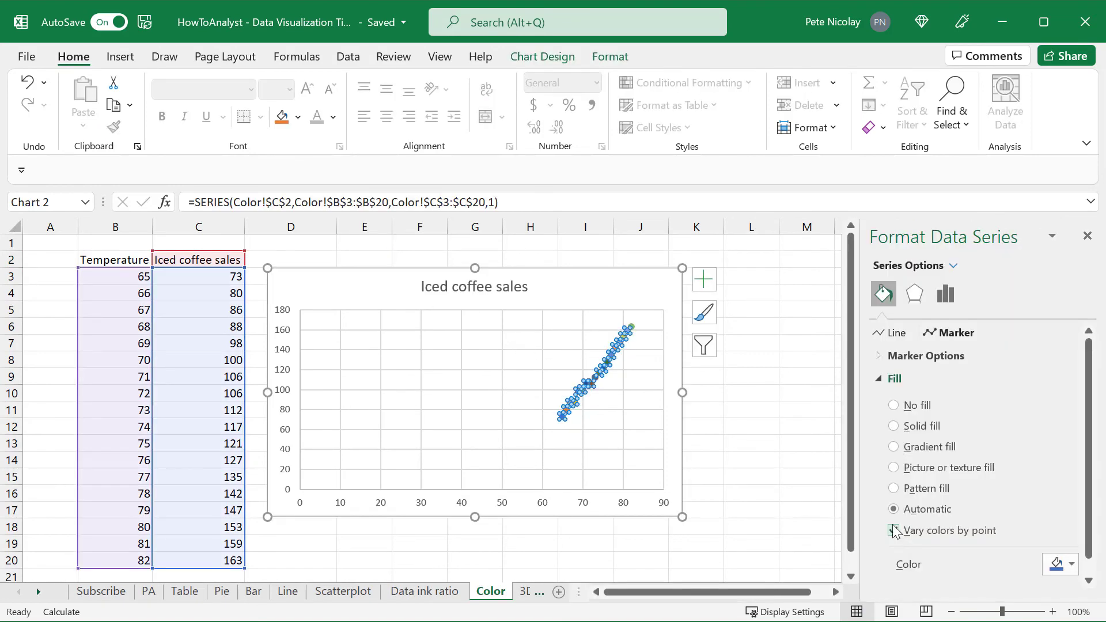
{"action": "left_click", "coordinate": [737, 468]}
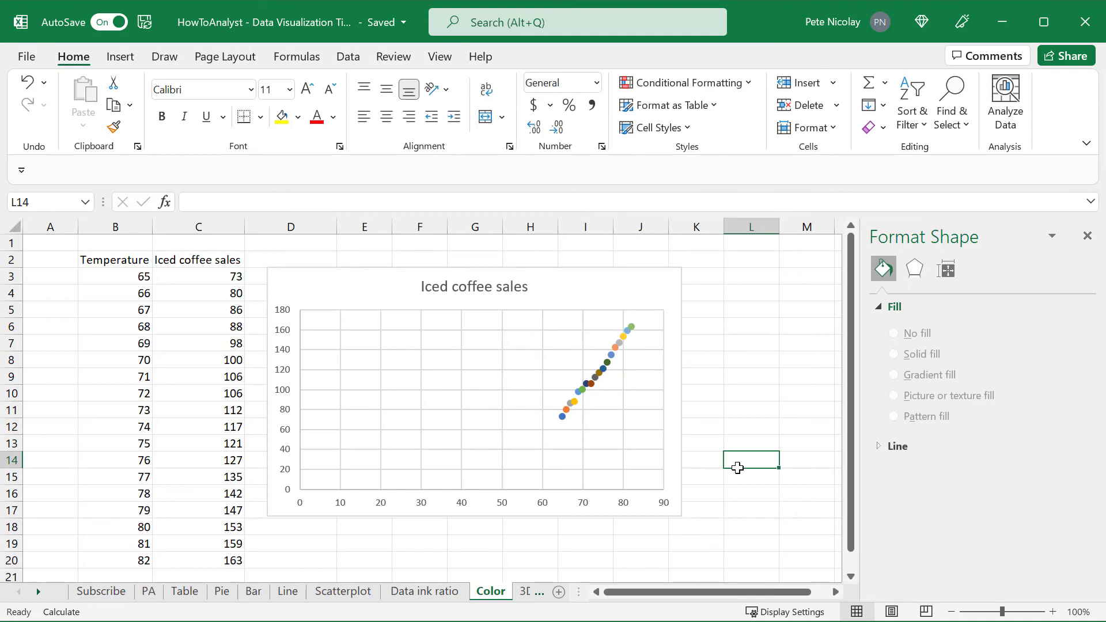
Insert a 3-D clustered column chart from the customer sales data in B2:C11 on the 3D sheet.
{"action": "key", "text": "ctrl+Page_Down"}
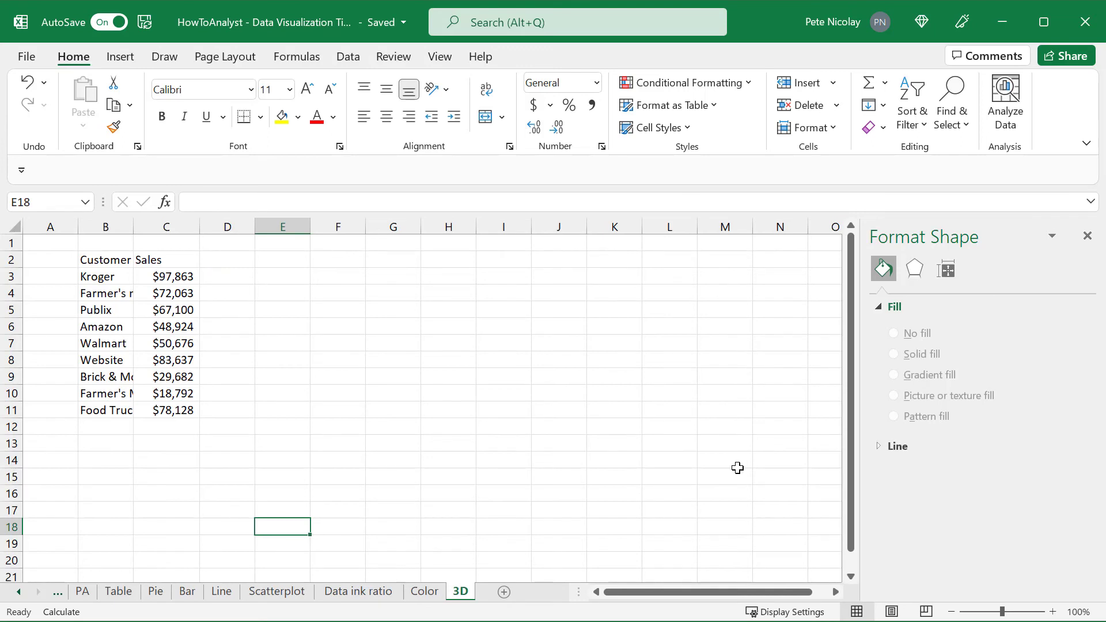
{"action": "left_click_drag", "start_coordinate": [87, 253], "coordinate": [173, 410]}
{"action": "left_click", "coordinate": [121, 60]}
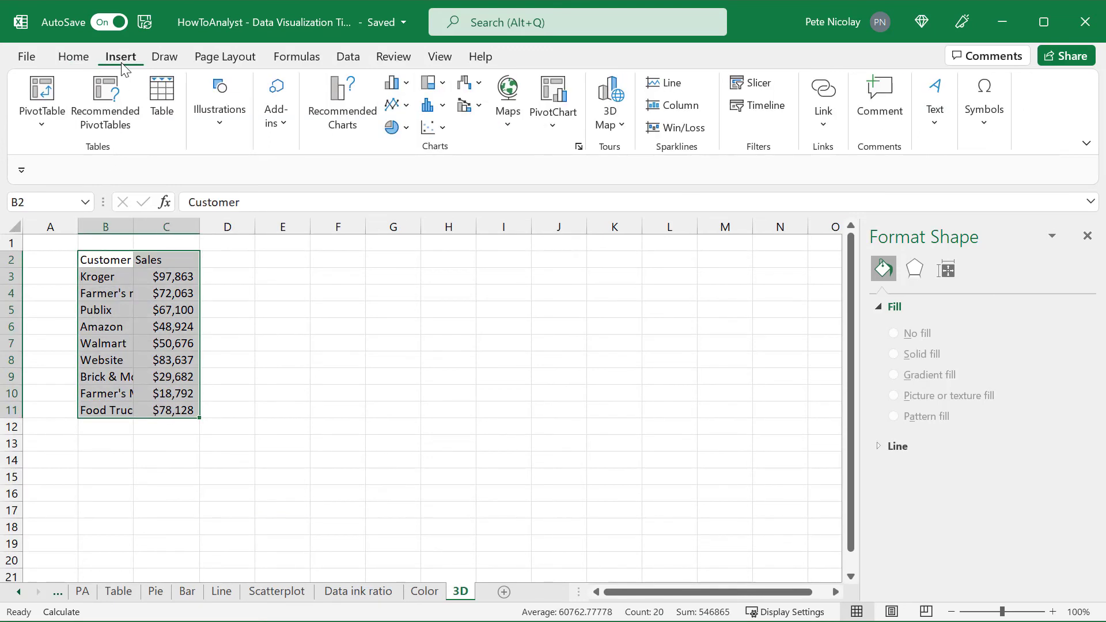
{"action": "left_click", "coordinate": [406, 84]}
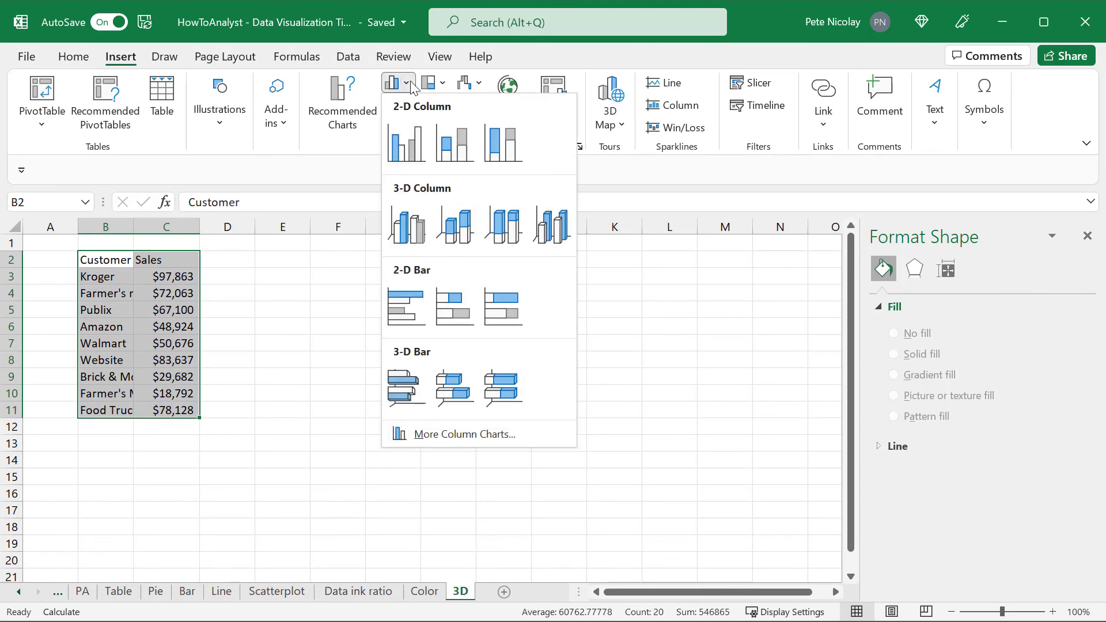
{"action": "left_click", "coordinate": [416, 226]}
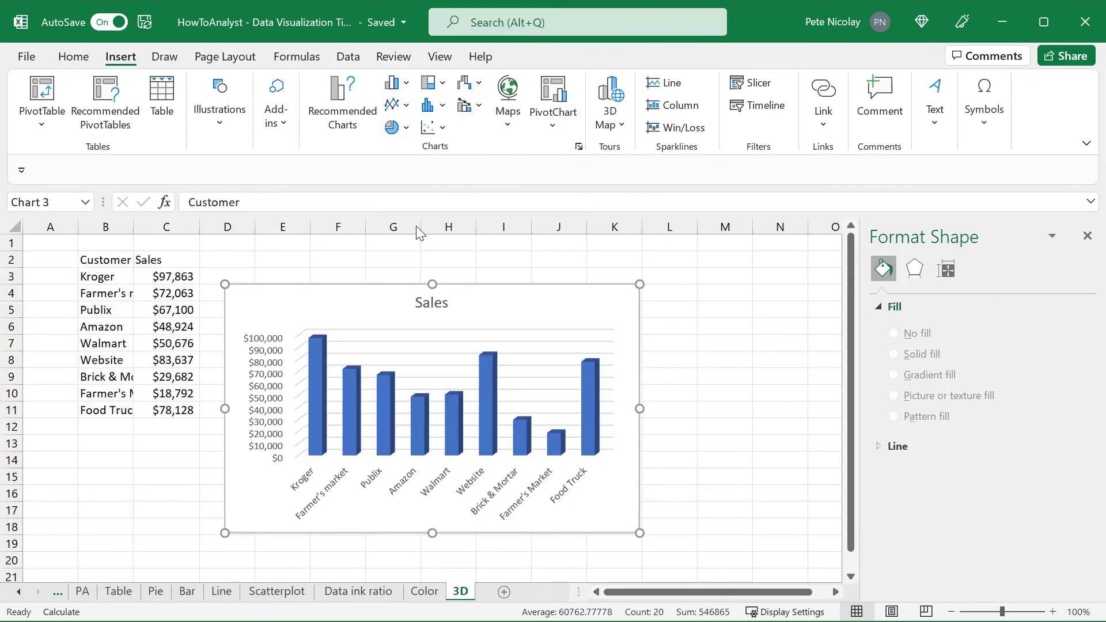